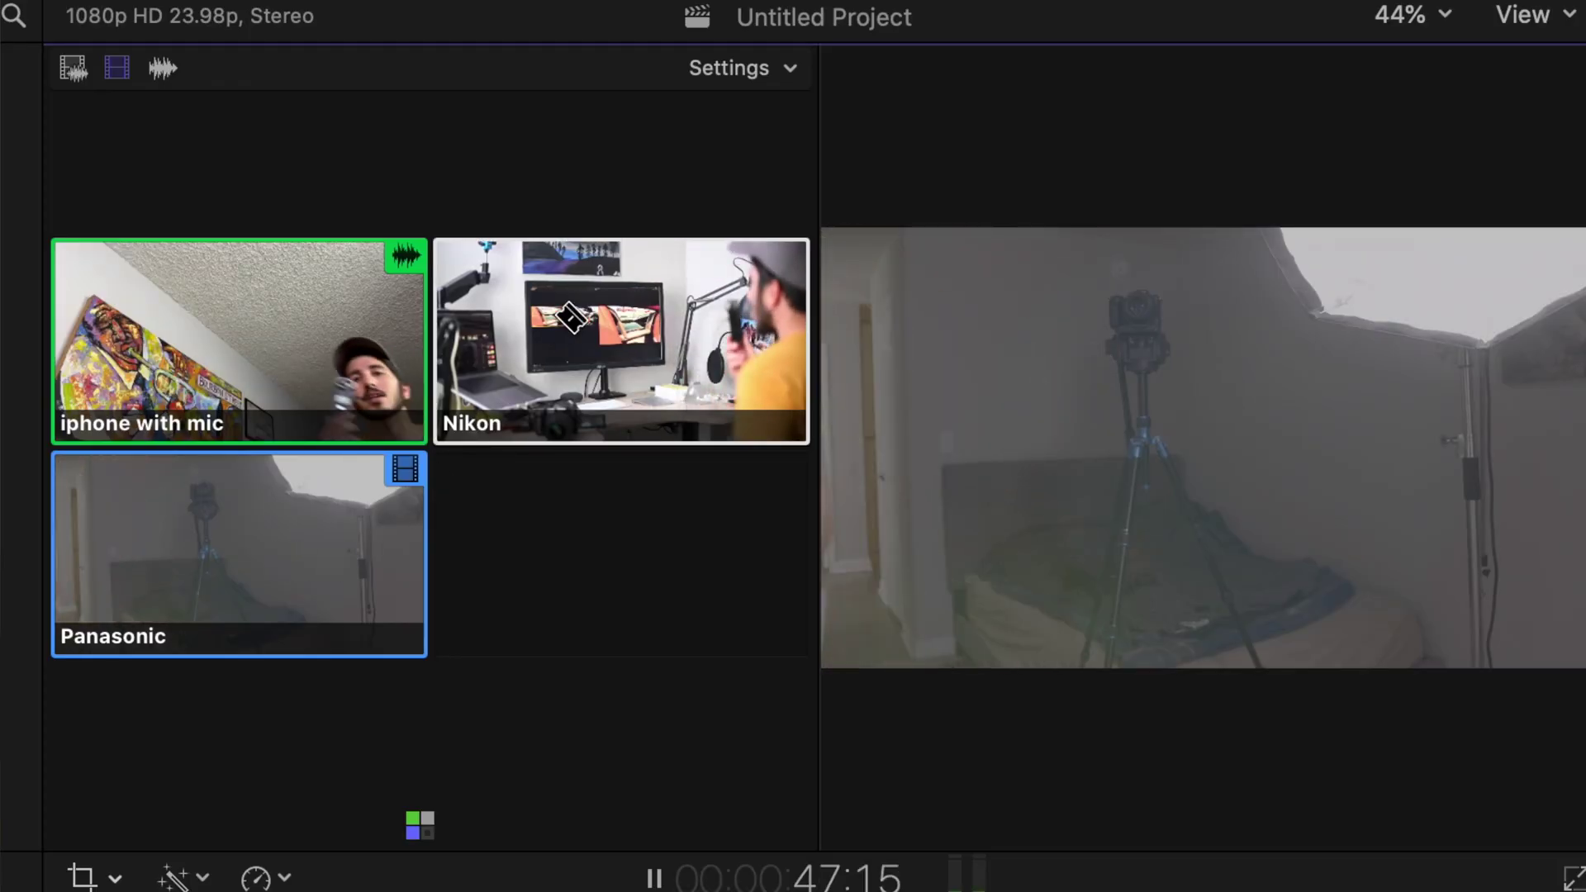
Cut from the Panasonic angle to Nikon, then switch audio and video to iphone with mic
click(563, 324)
click(198, 335)
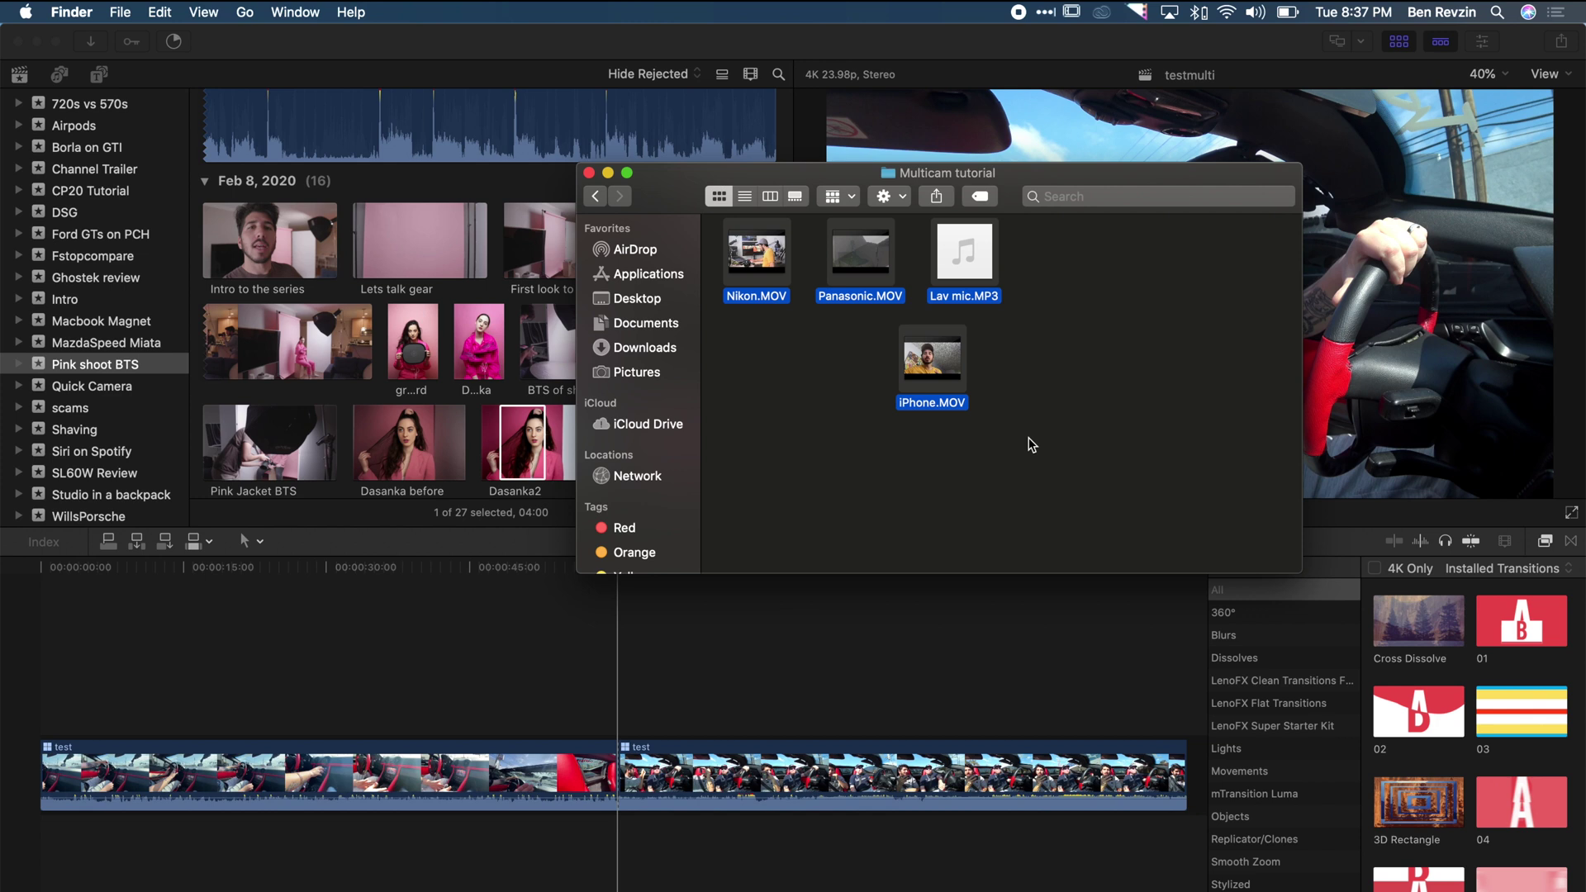
Create the Multicam testing event with a new 1080p HD project, then open the event
click(605, 48)
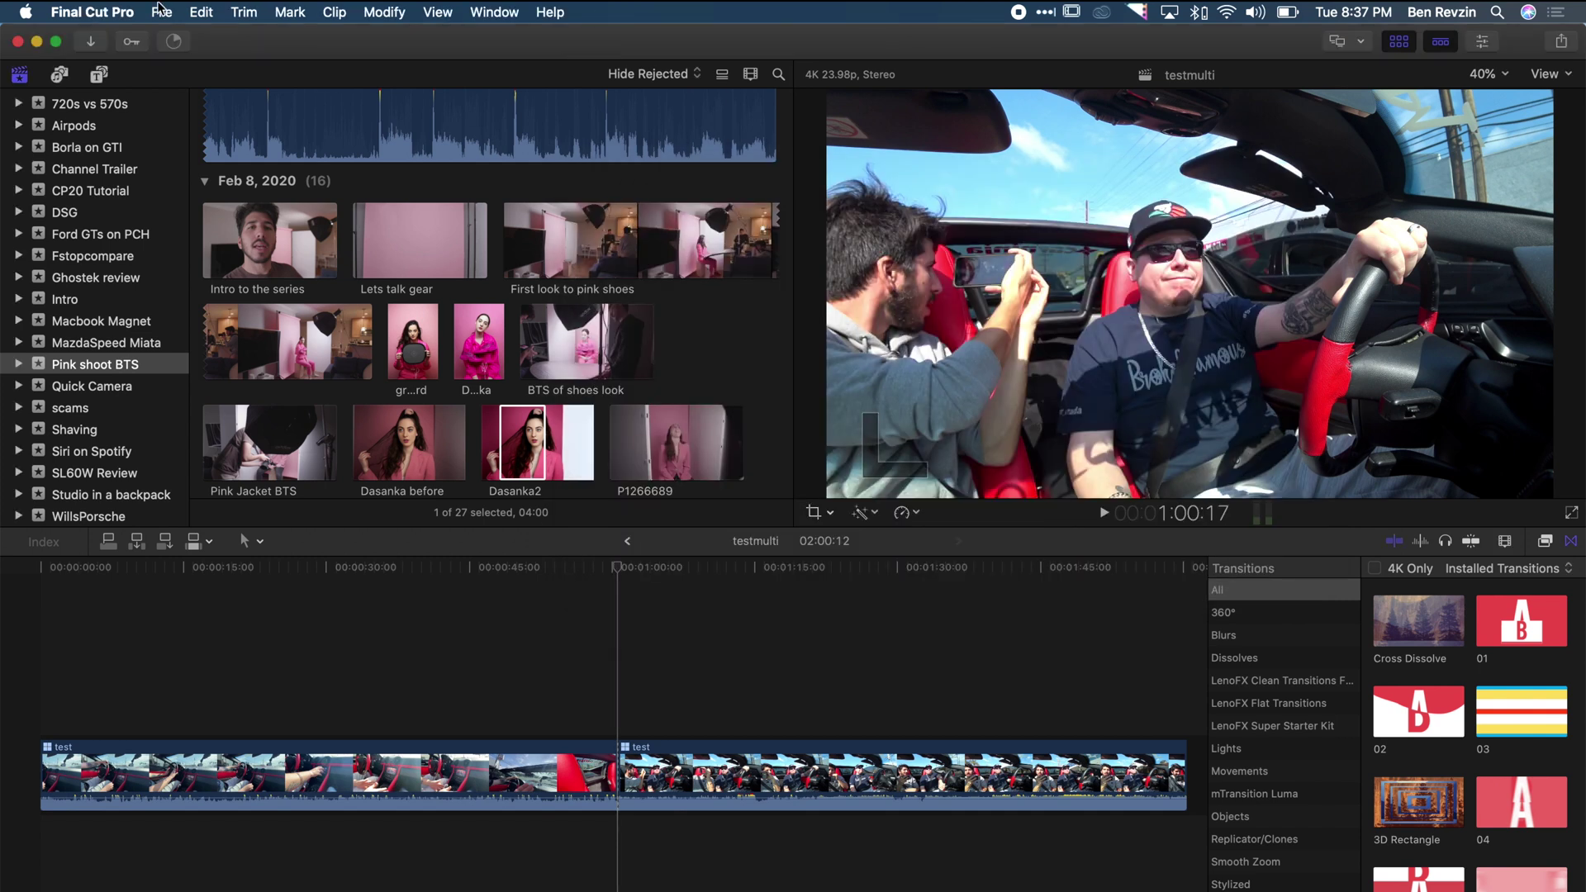
click(159, 12)
mouse_move(203, 37)
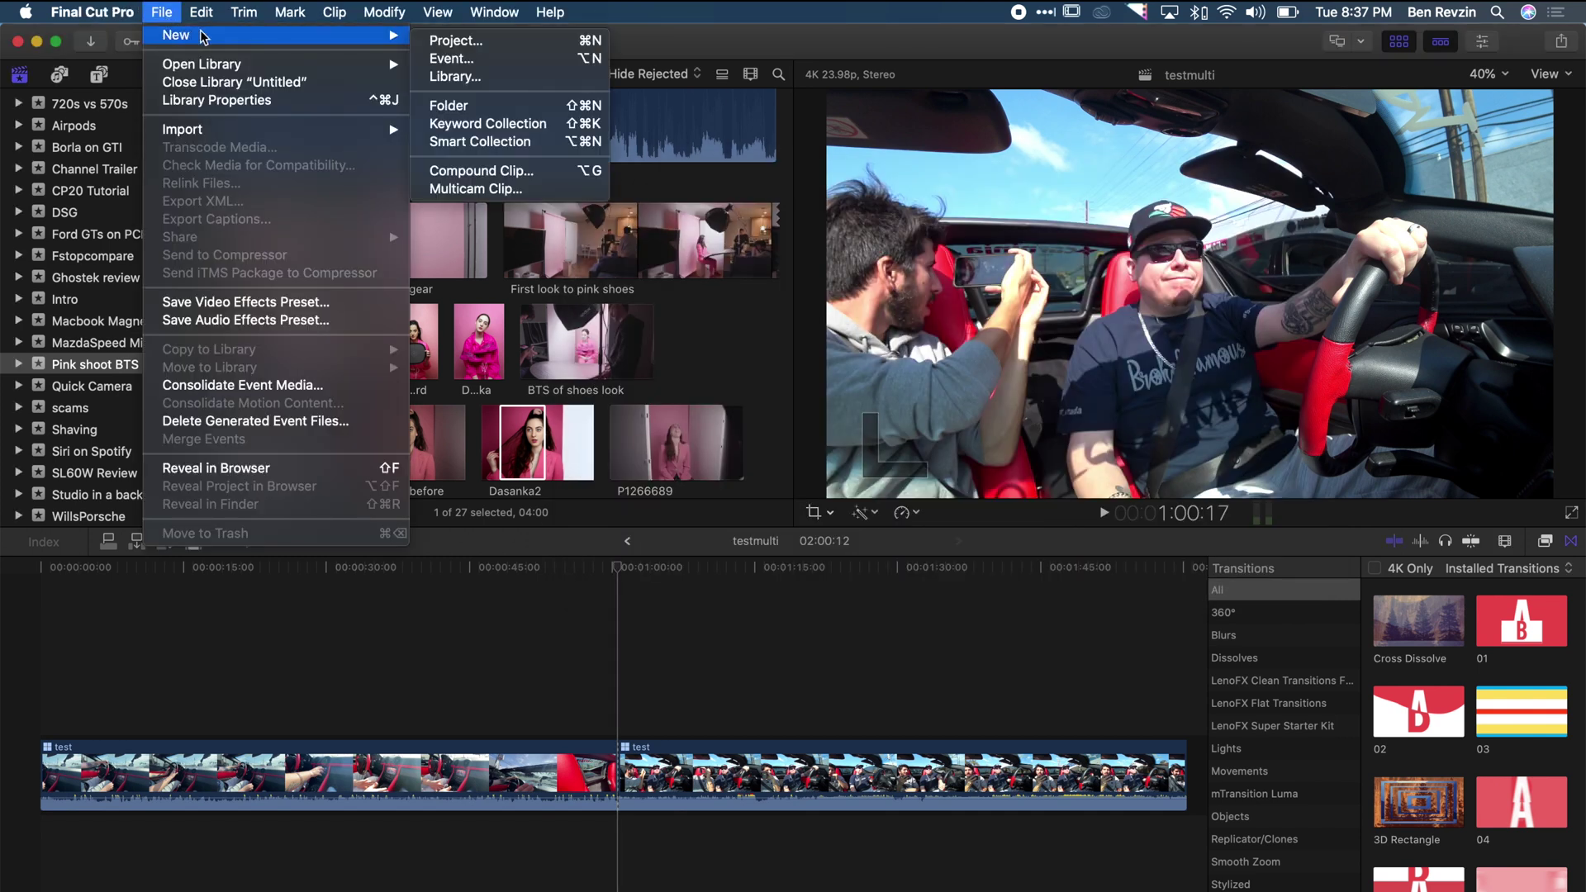
click(453, 58)
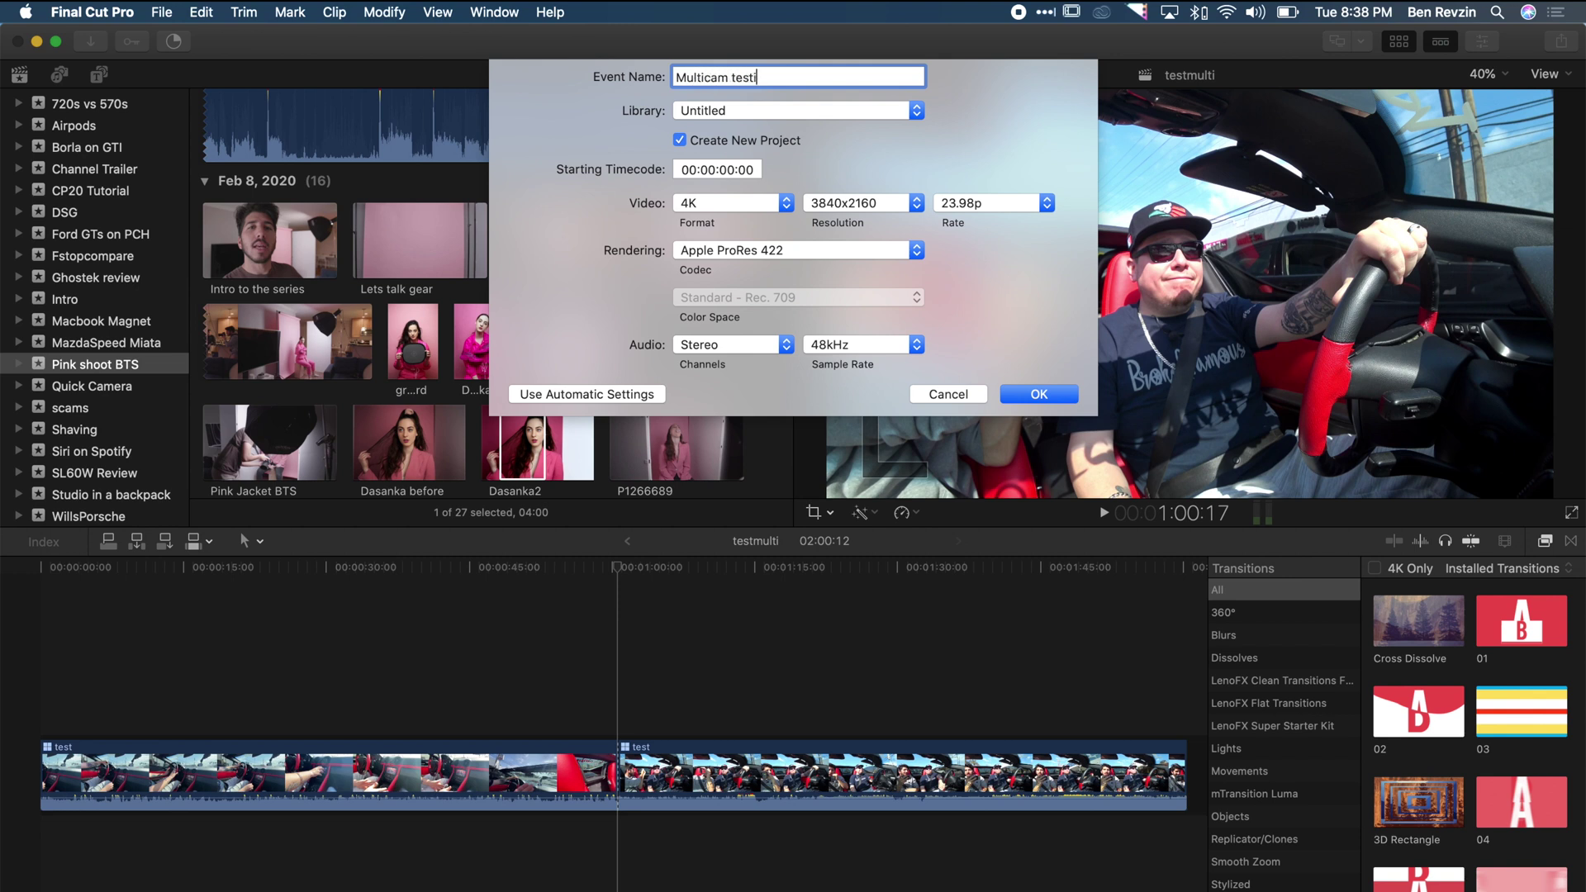
click(773, 210)
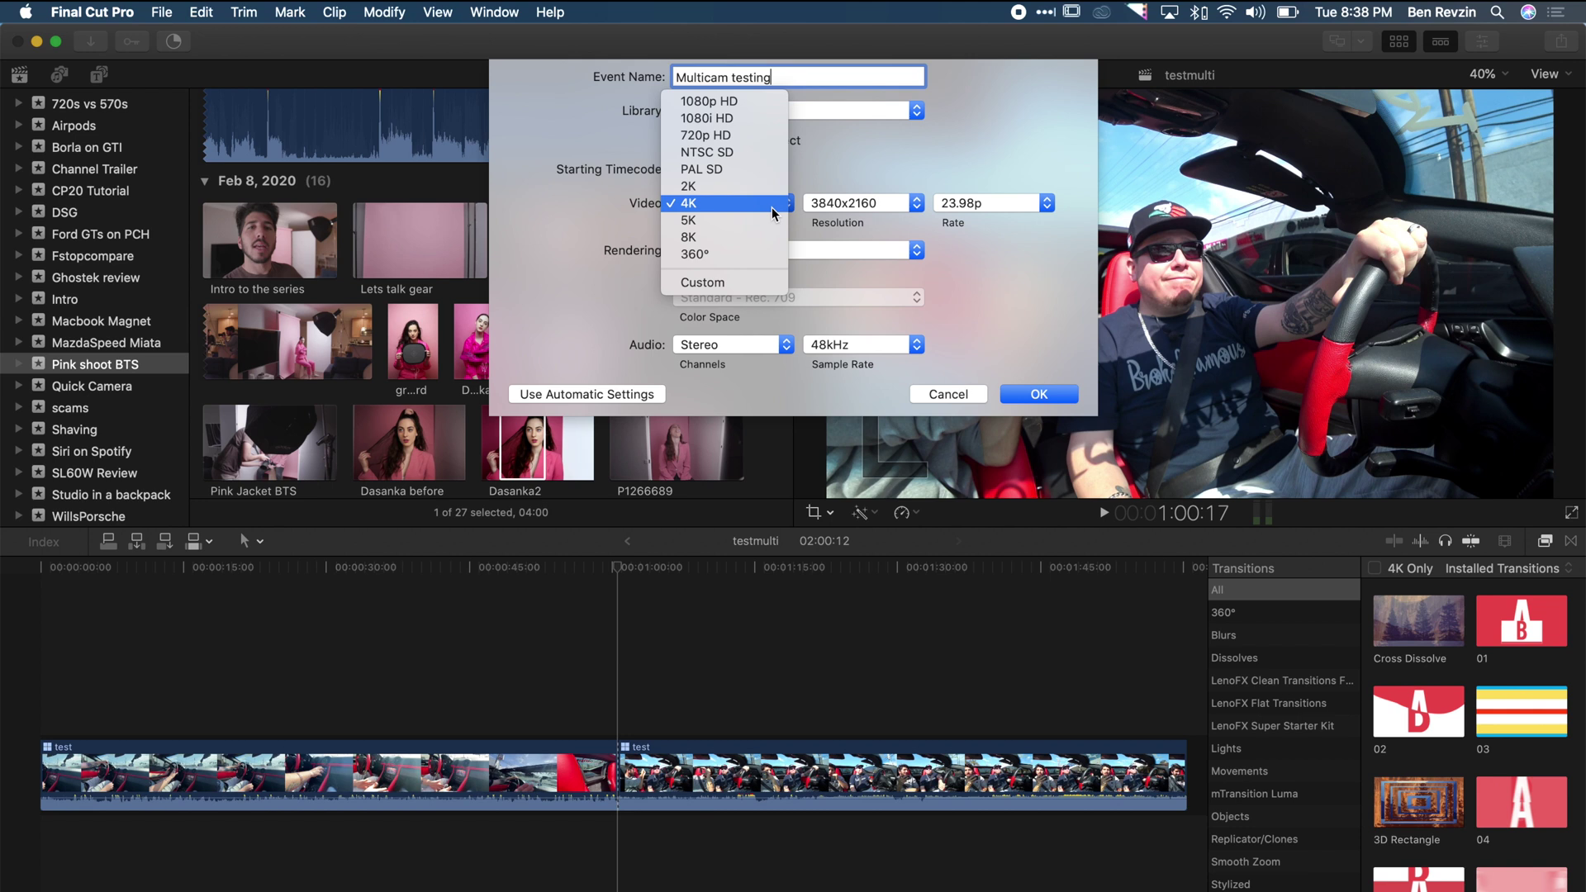
click(754, 105)
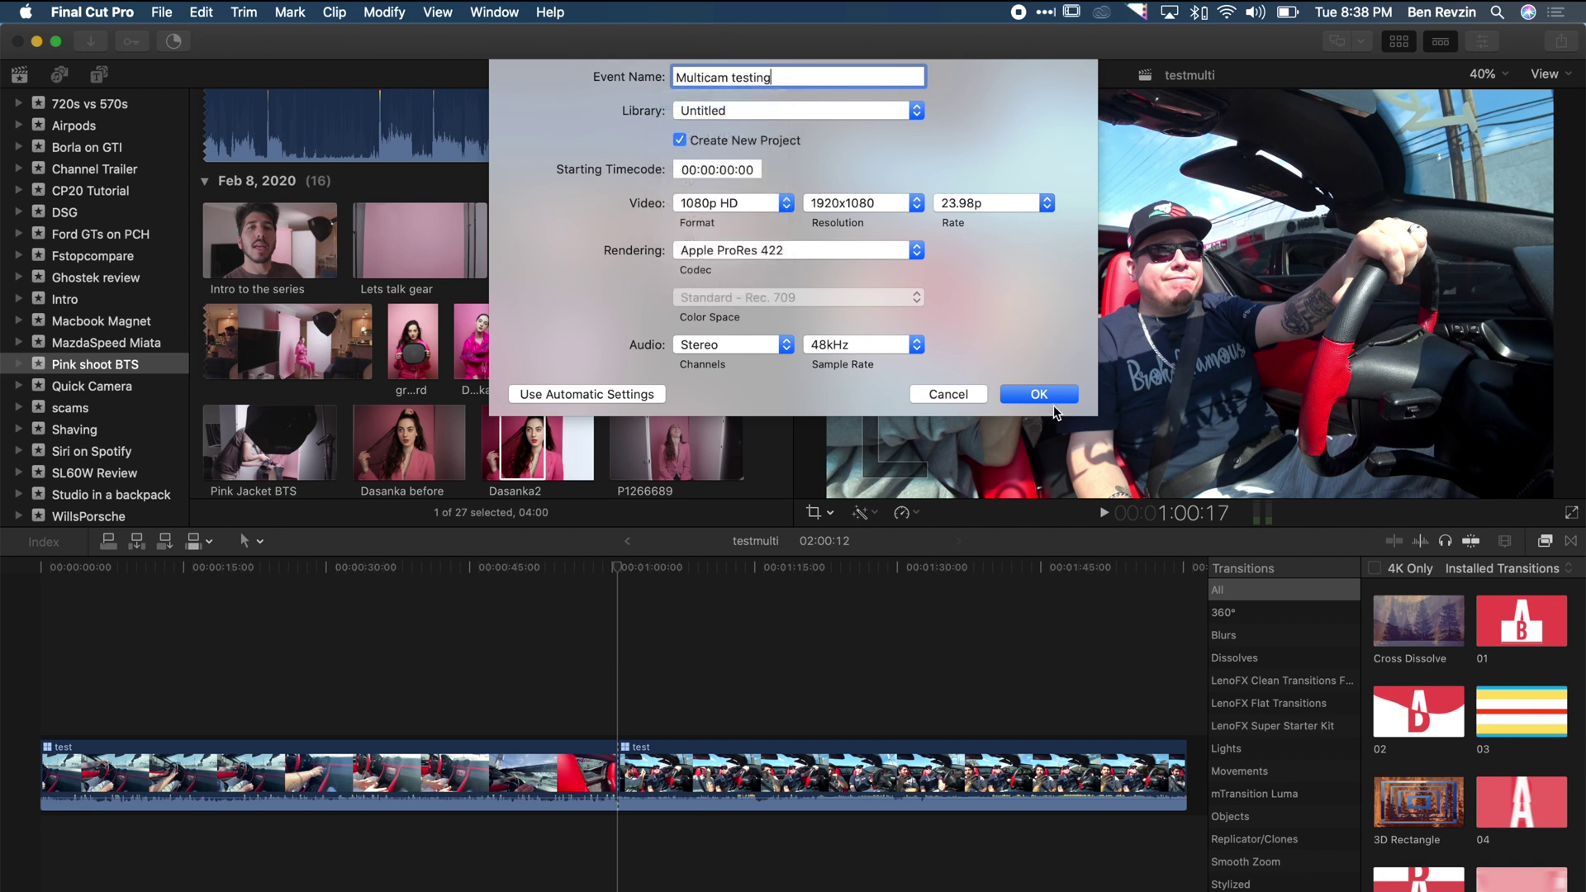
click(1052, 400)
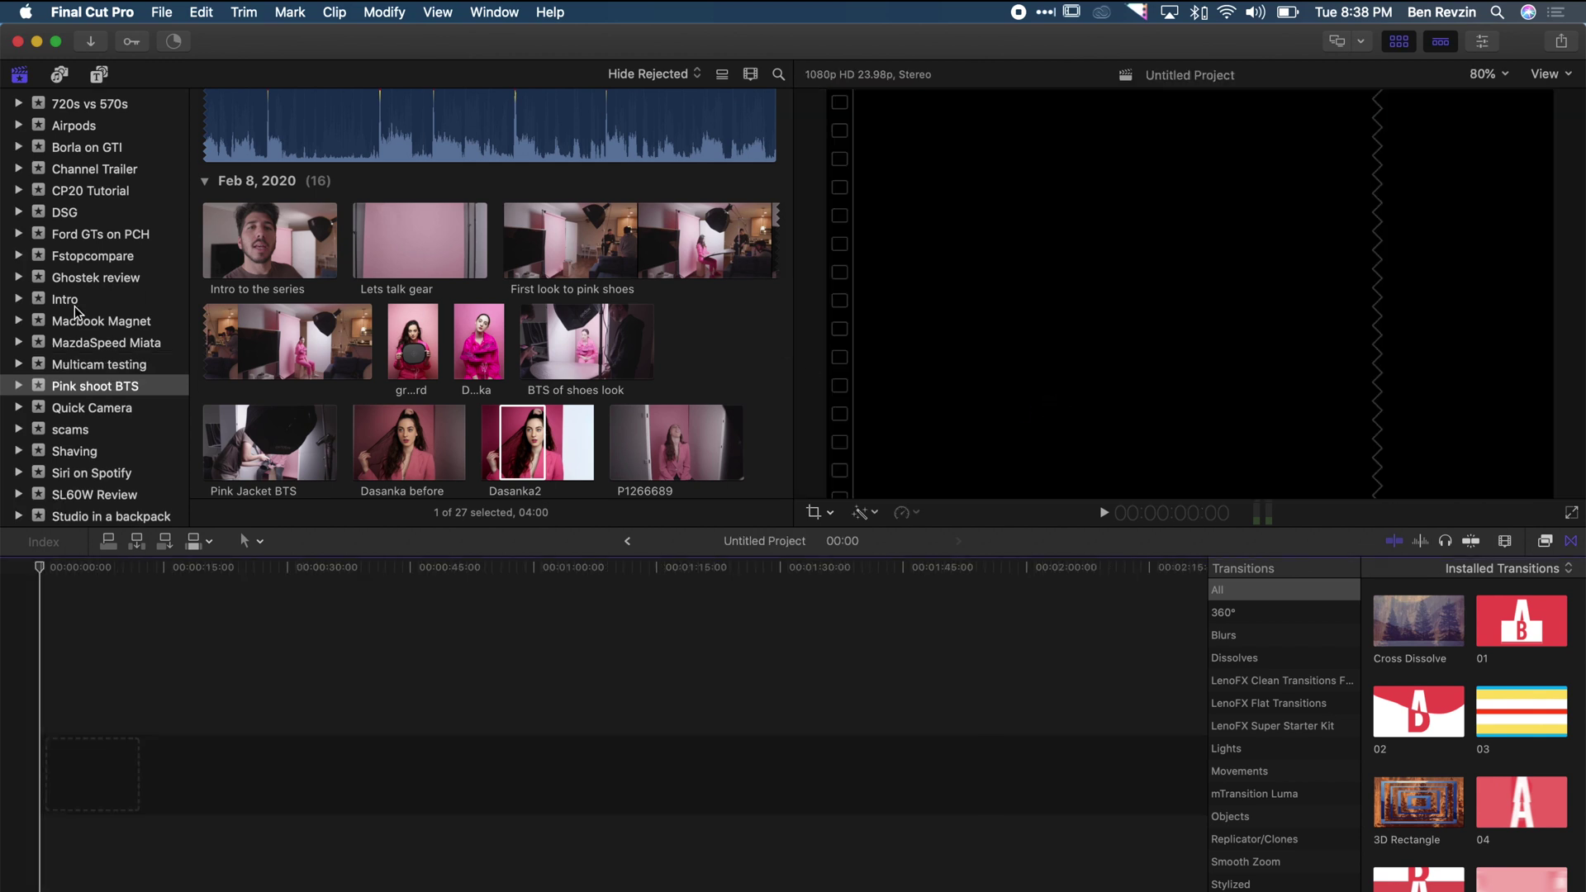
click(58, 371)
Import the Nikon, Panasonic, iPhone and Lav mic files from the Multicam tutorial folder into the event
key(ctrl+Up)
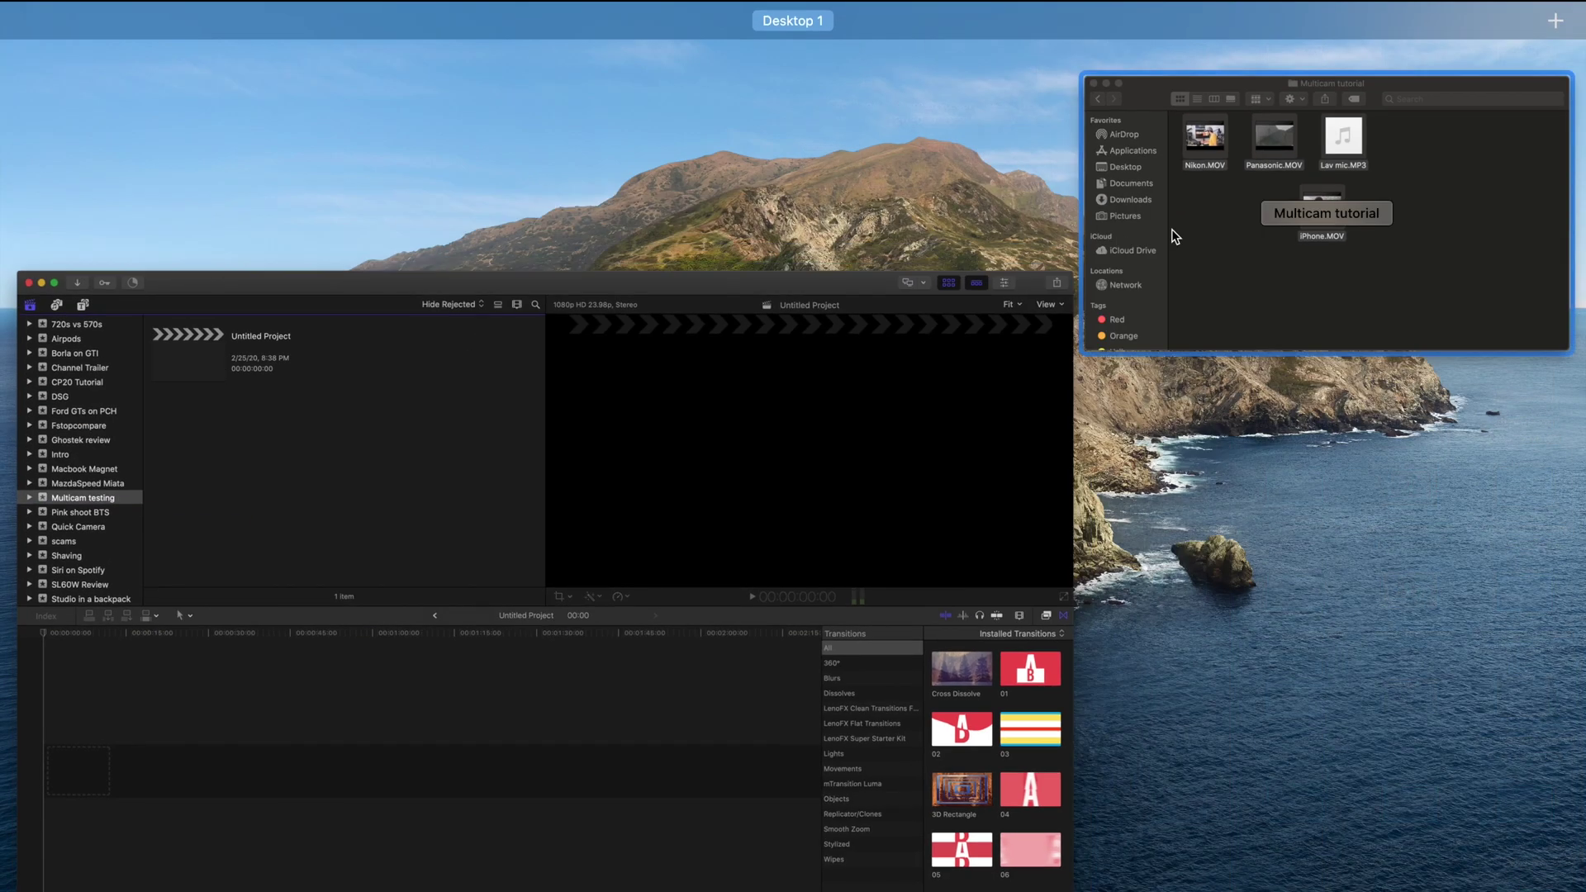
click(1173, 234)
click(1069, 315)
key(super+a)
drag(932, 359, 502, 357)
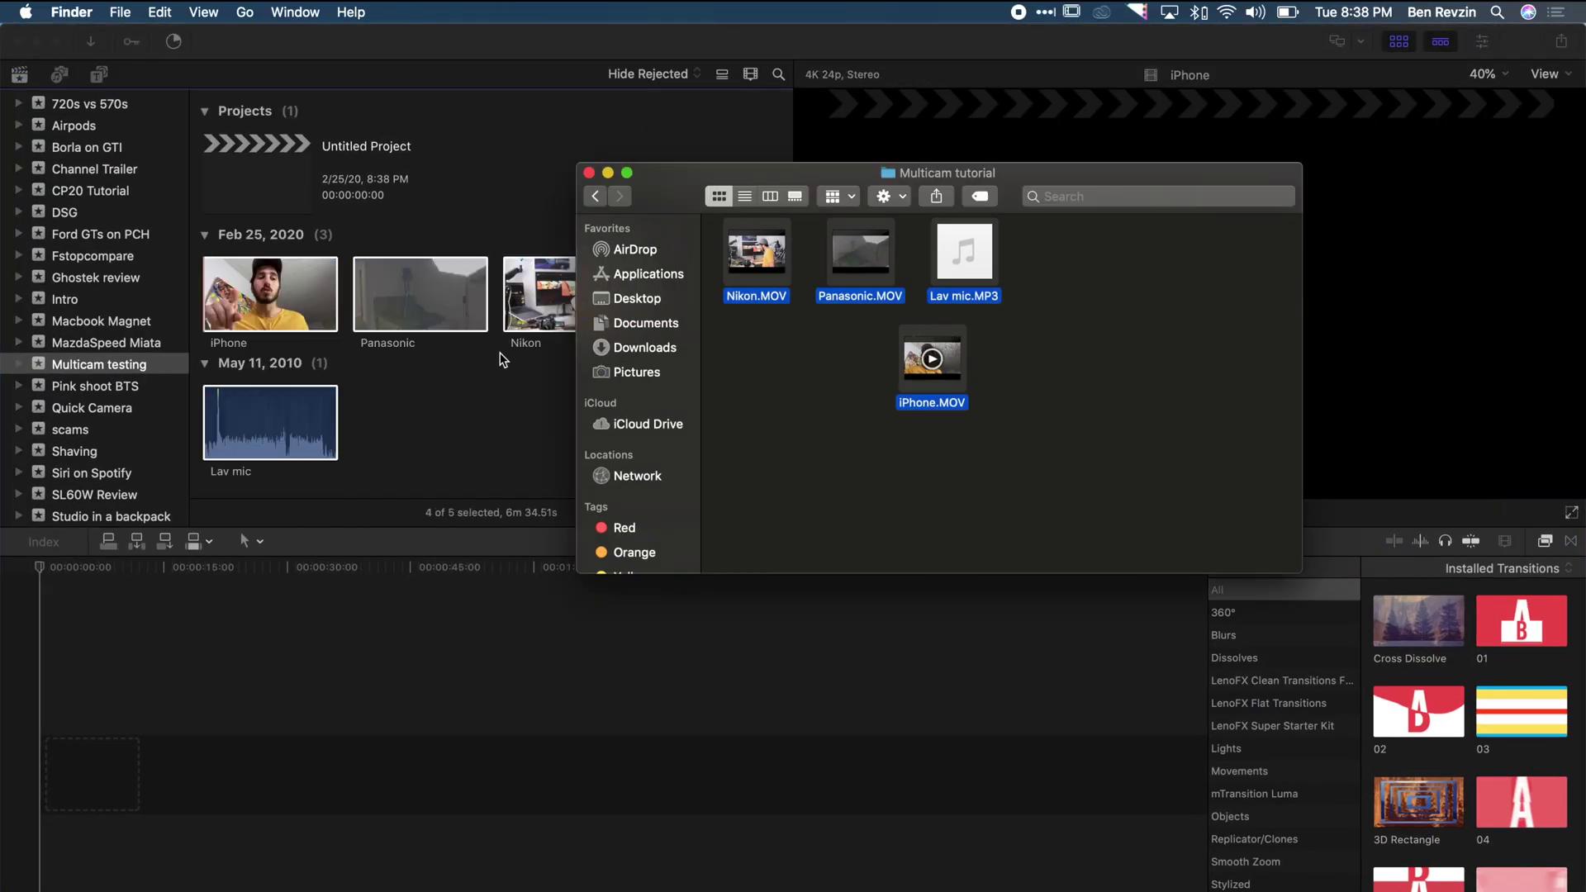
Preview the iPhone, Panasonic and Lav mic clips in the browser
click(422, 397)
click(281, 298)
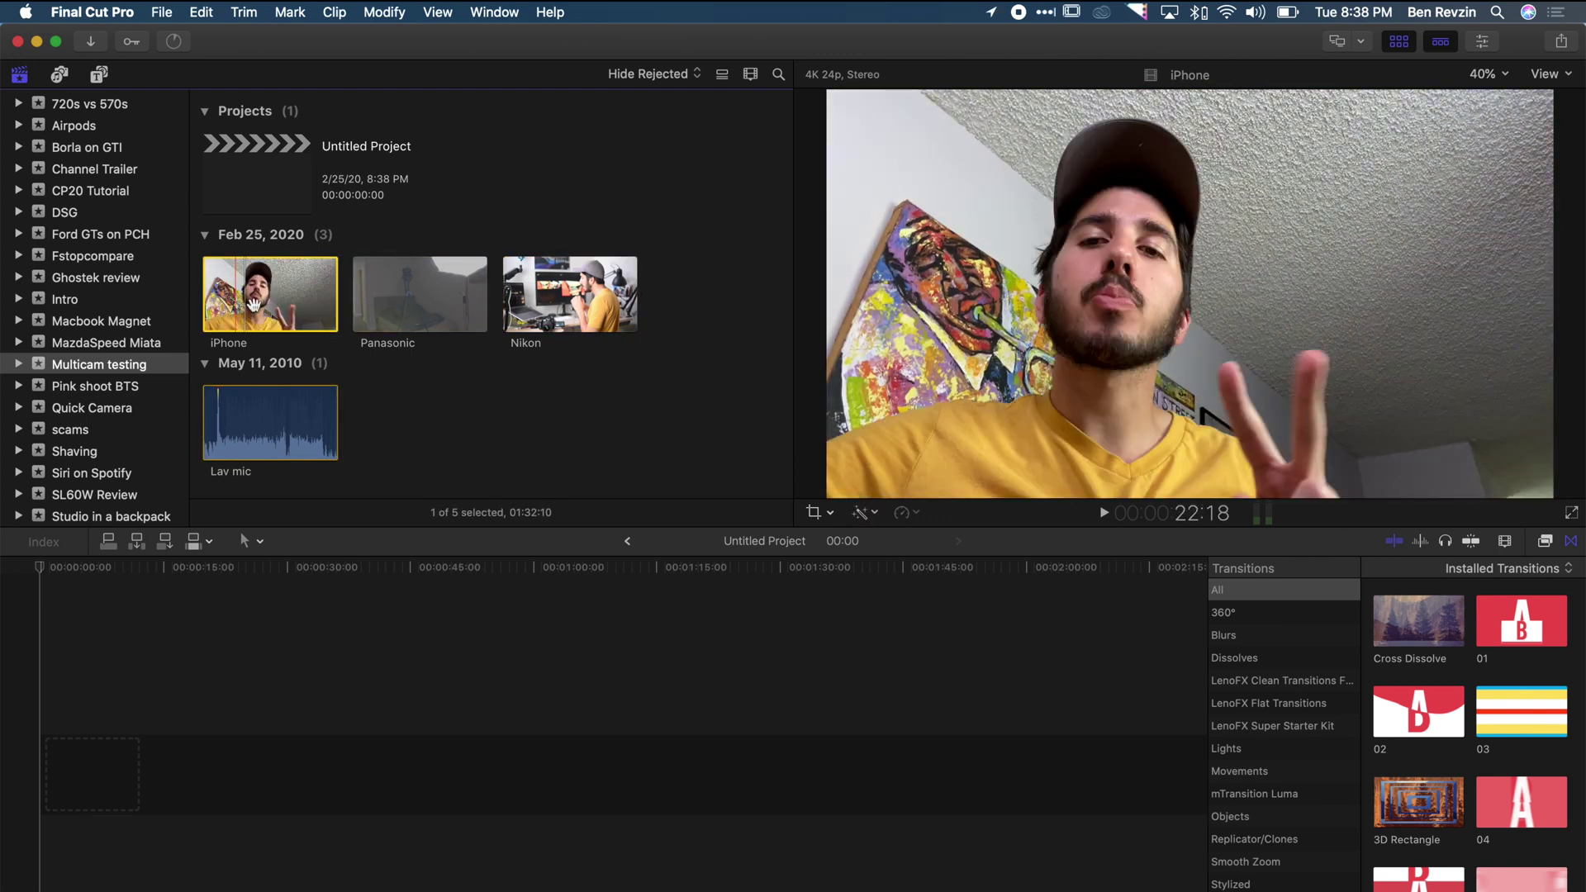
click(397, 312)
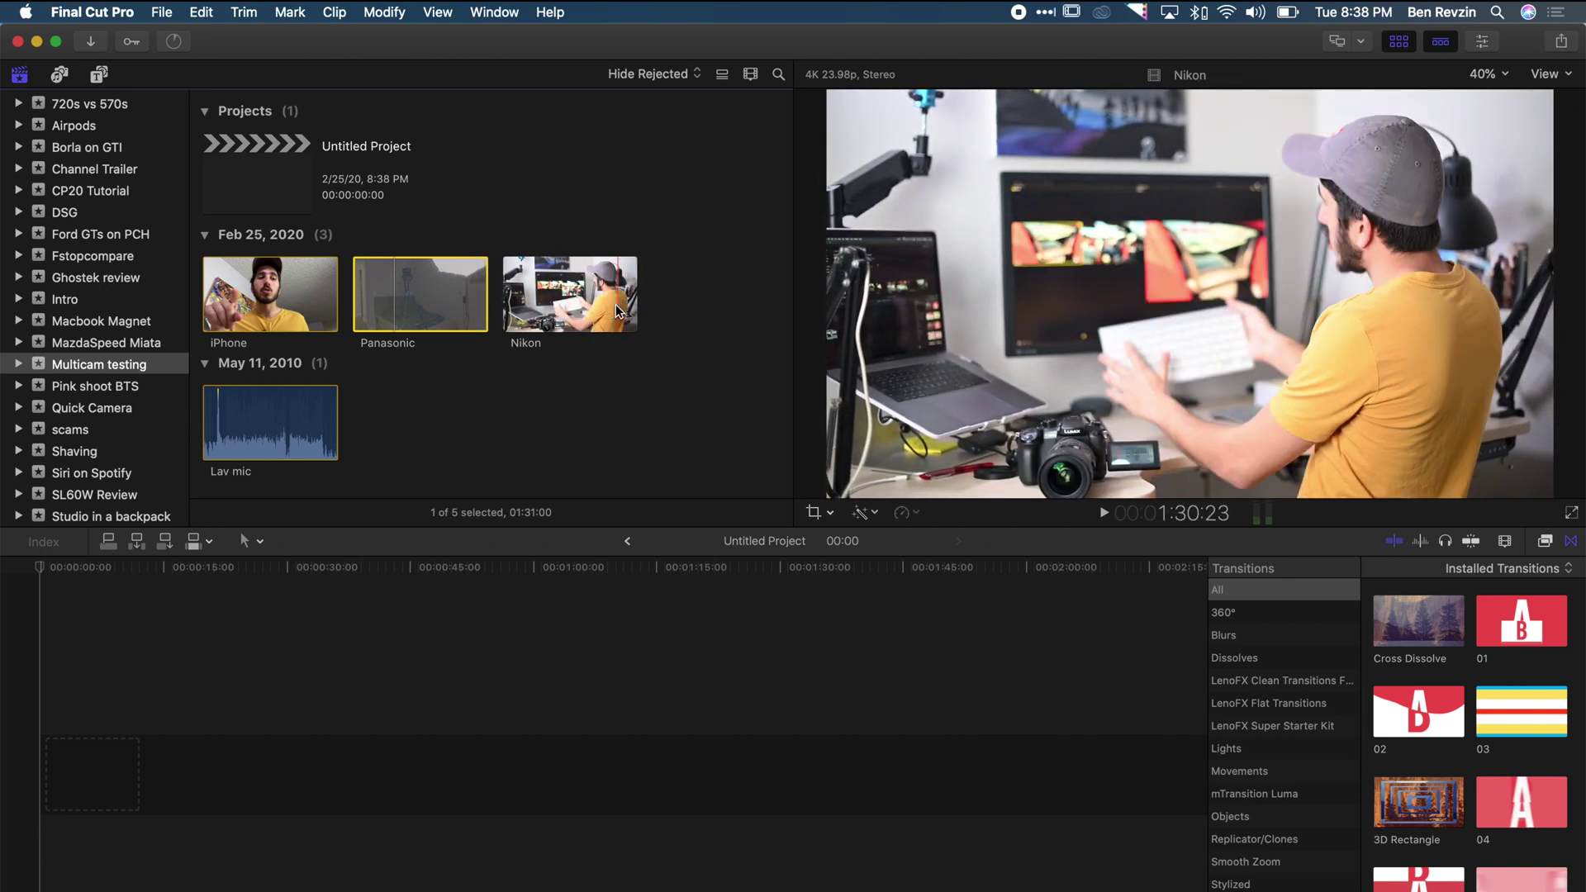
click(261, 425)
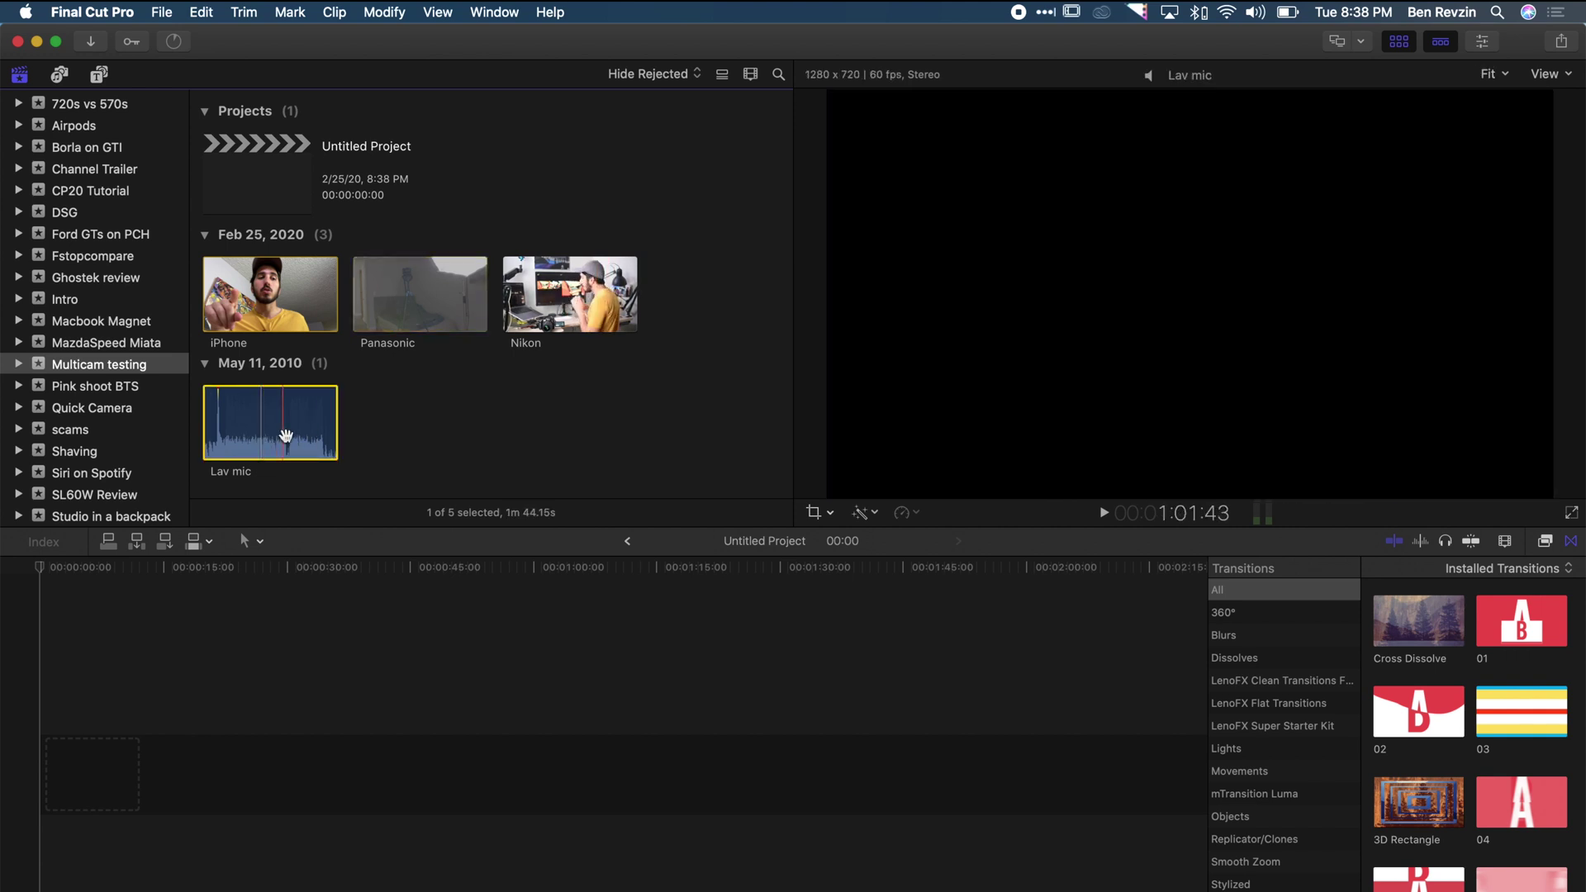
click(435, 435)
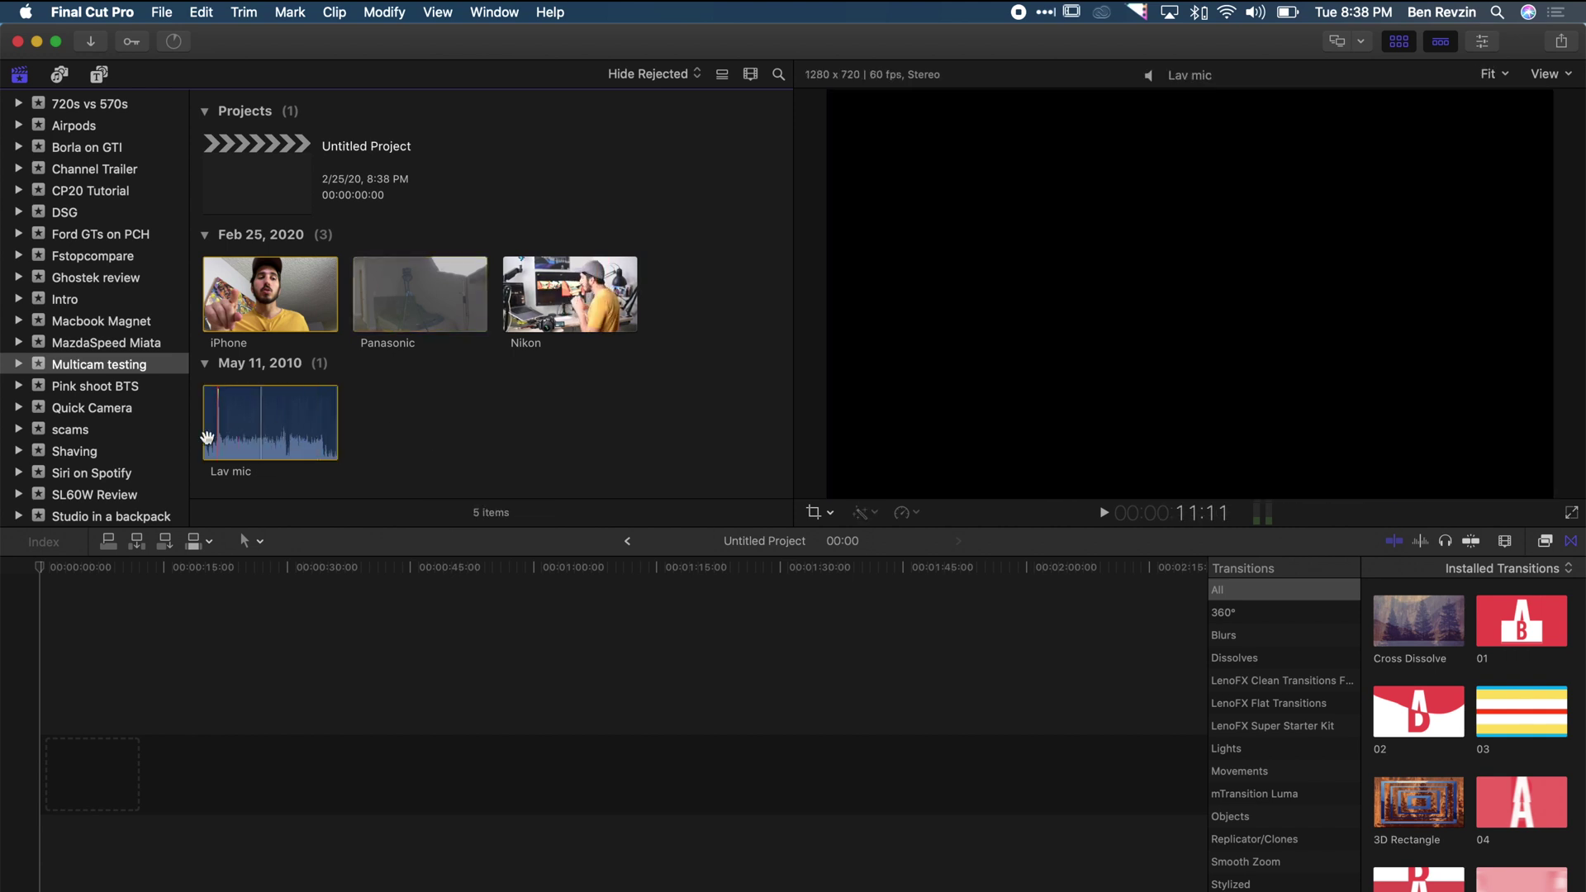
click(223, 293)
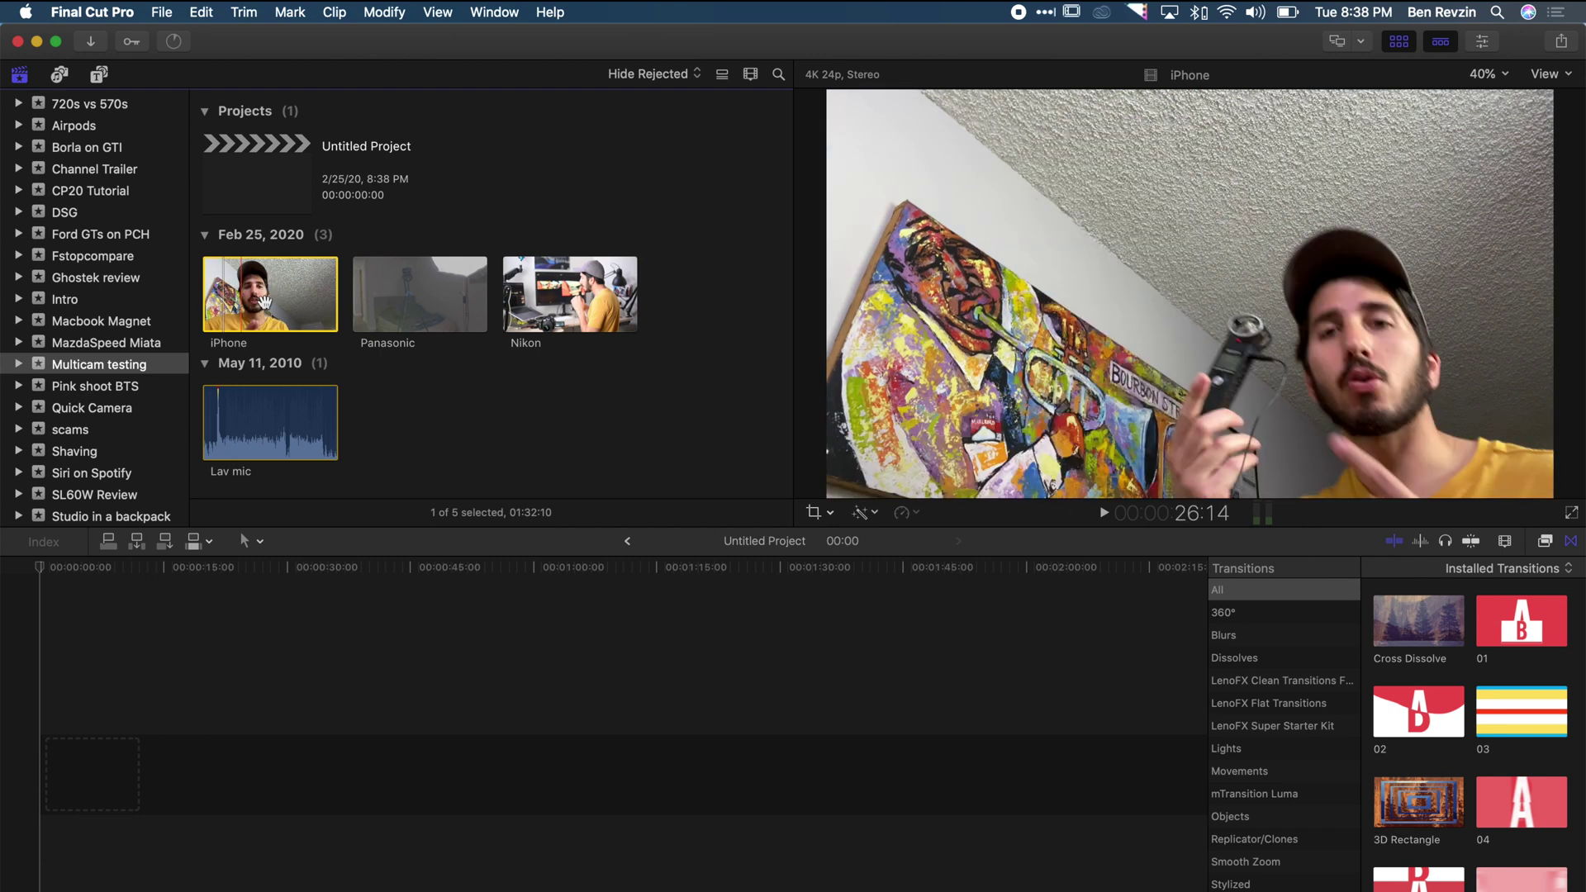
Select the Lav mic and iPhone clips together and search the commands for sync
click(249, 395)
click(436, 400)
click(264, 435)
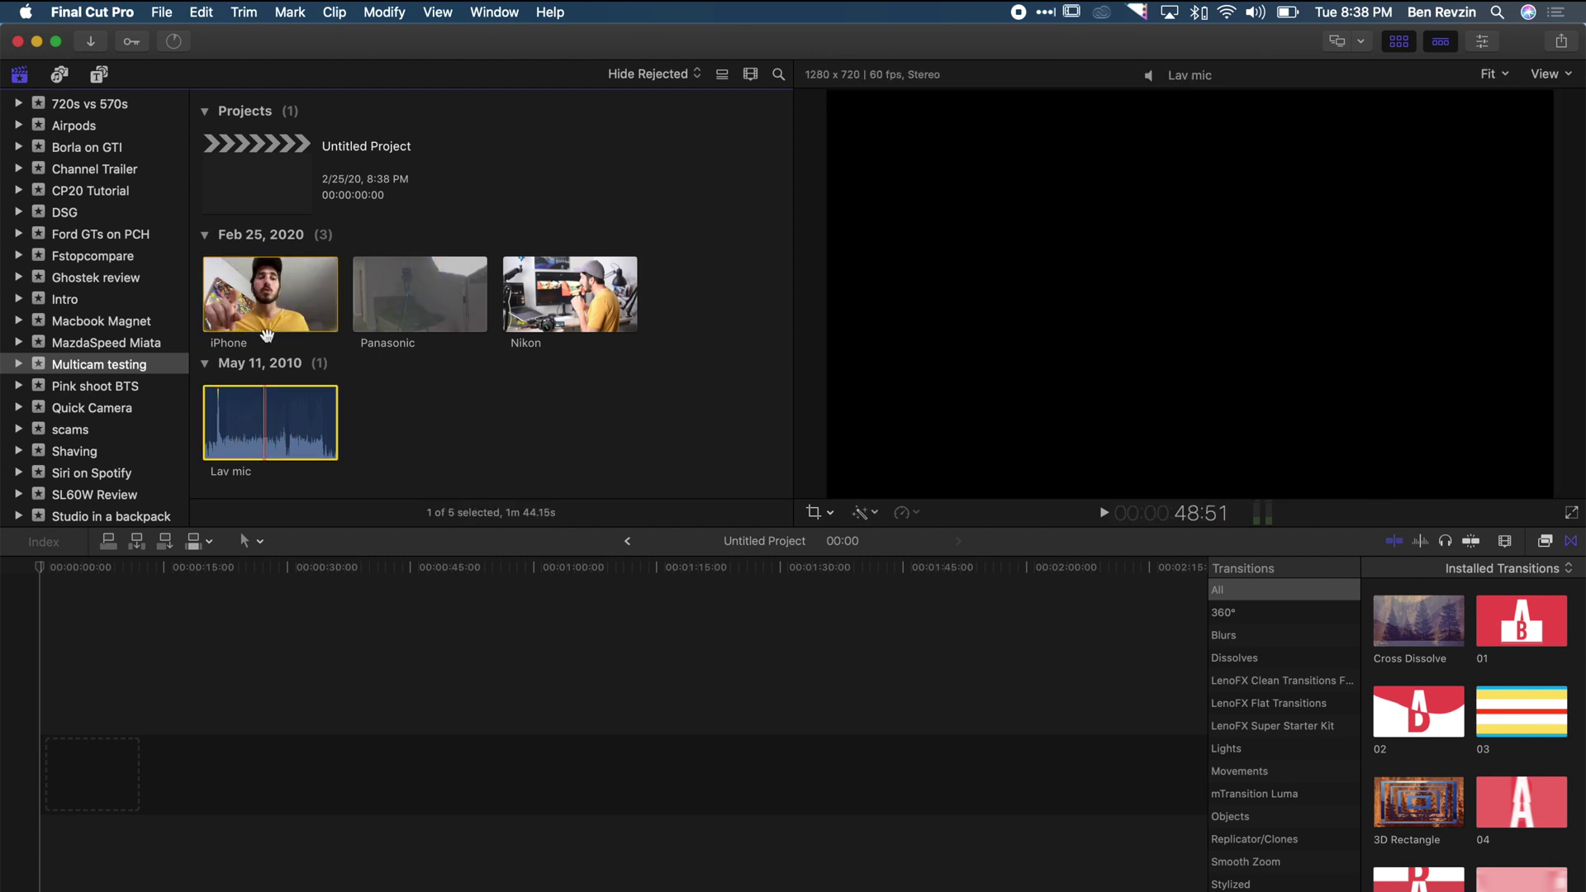
super+click(267, 294)
click(554, 10)
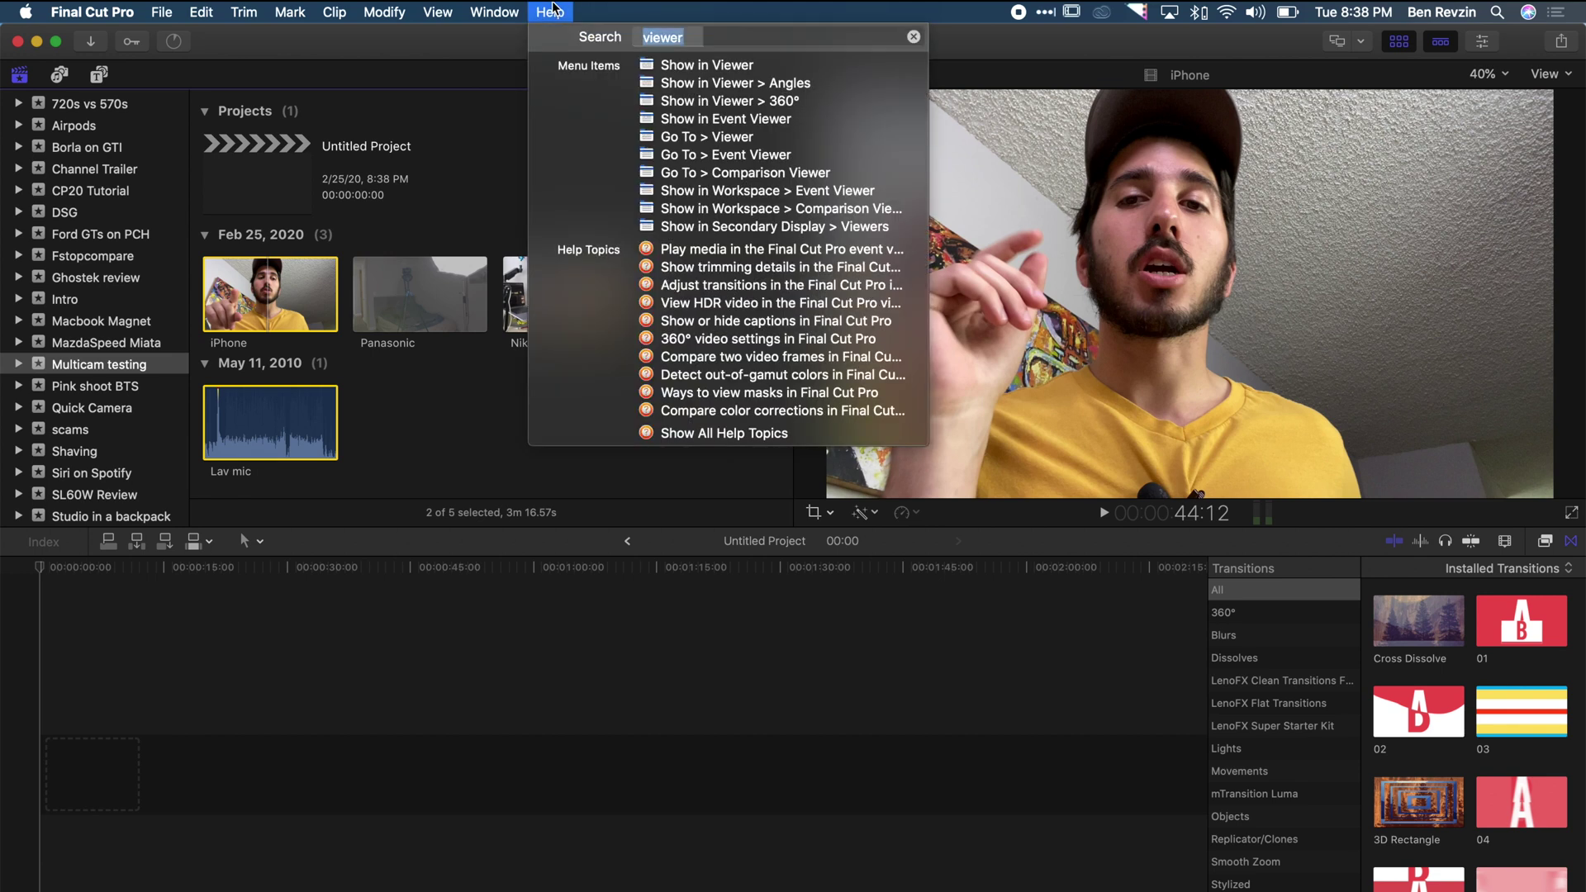
Synchronize the iPhone and Lav mic clips into a clip named iphone with mic
text(sync)
key(Down)
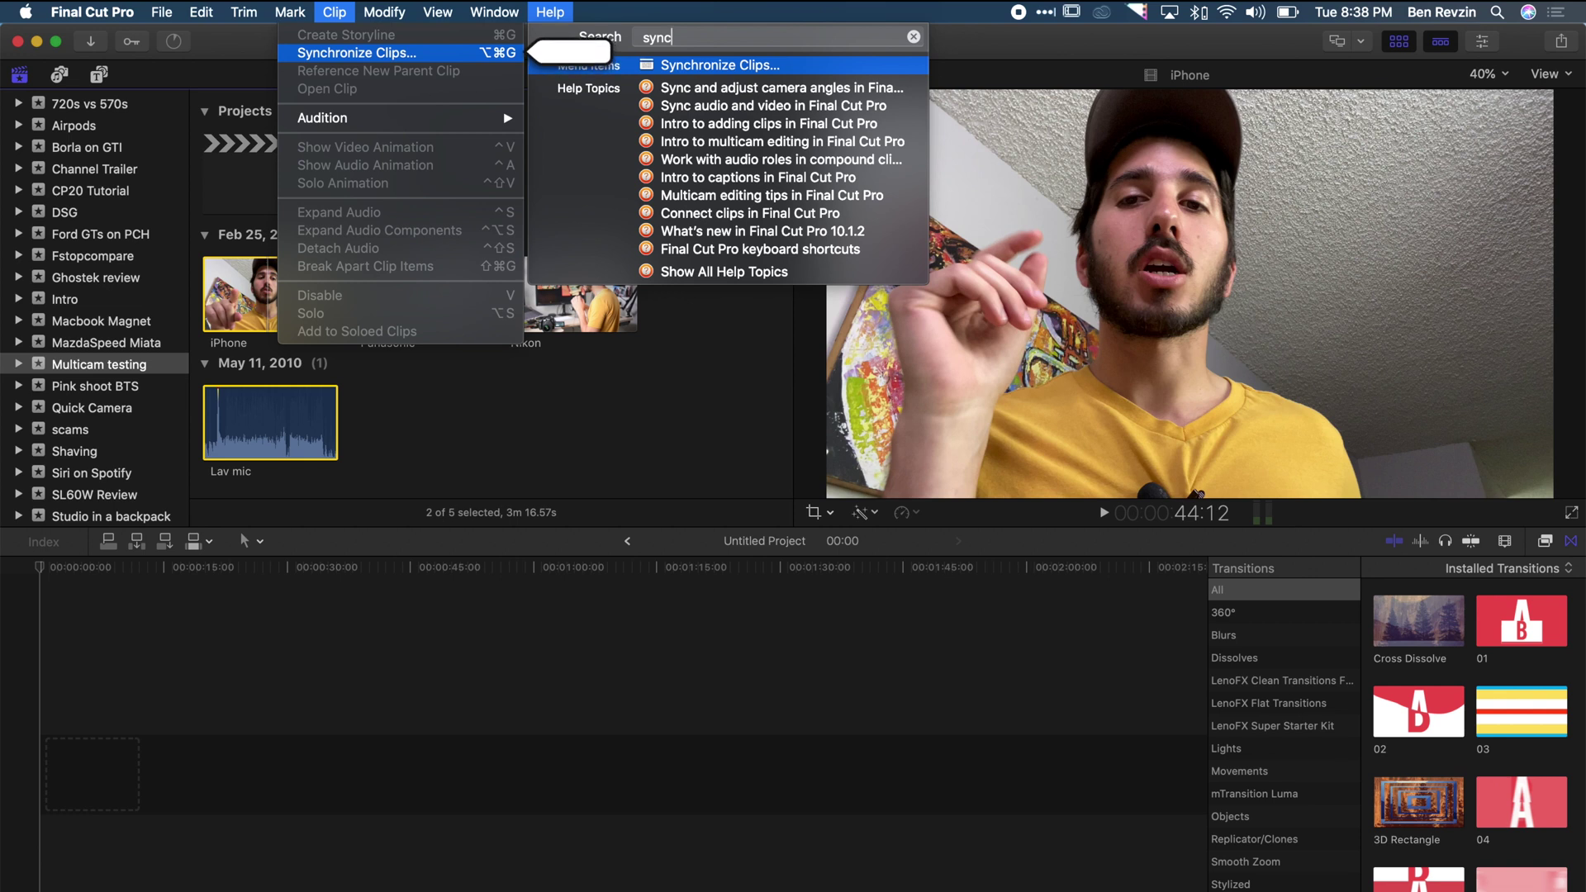
key(Return)
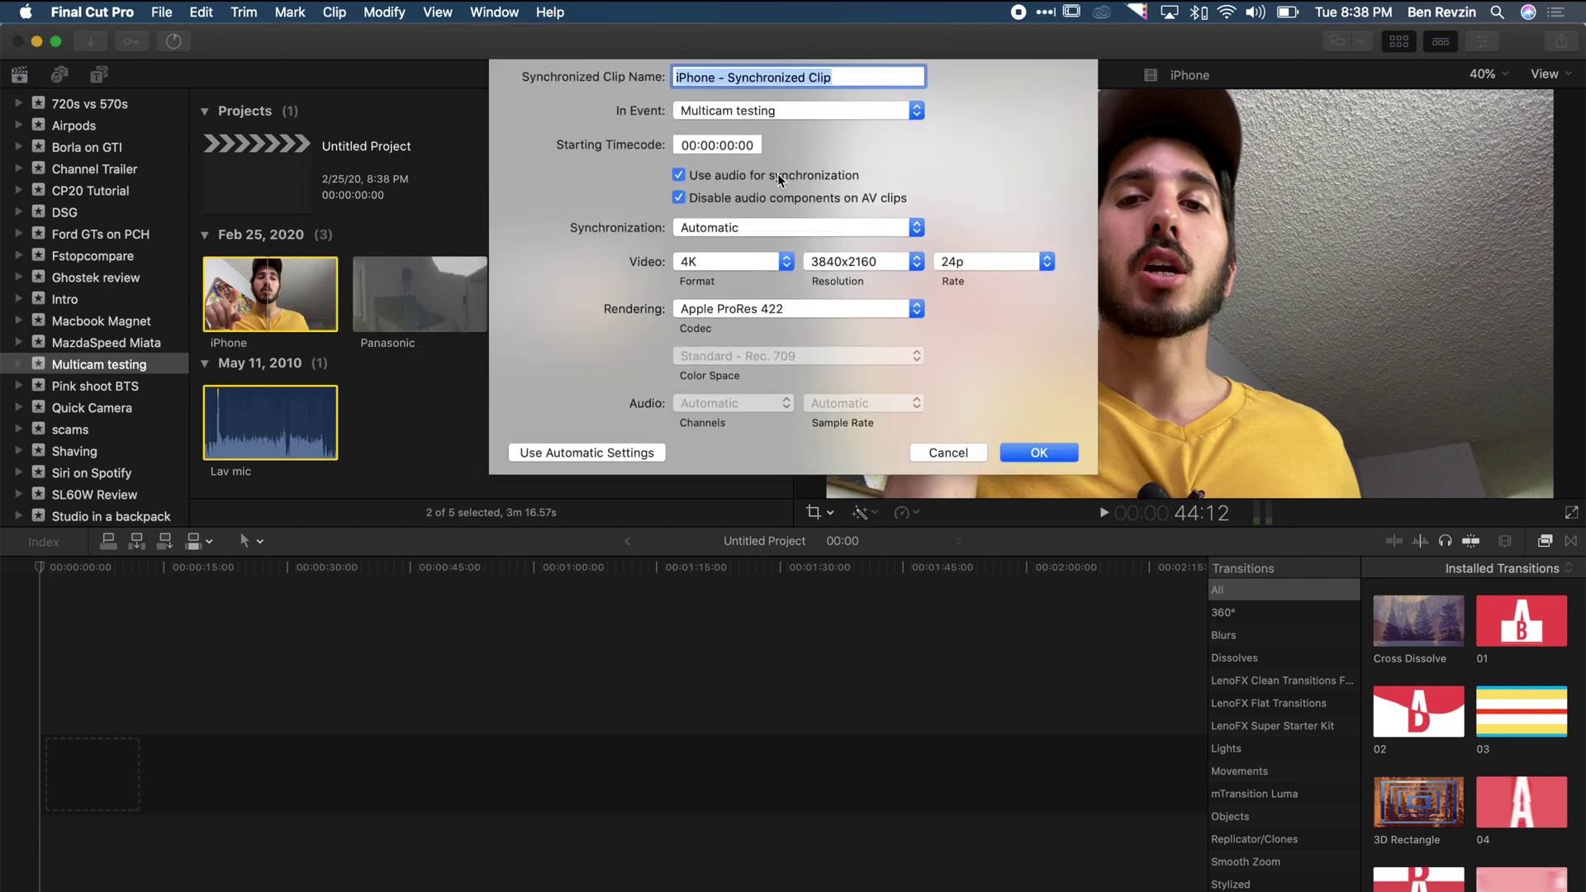
text(iphone with lav)
key(Return)
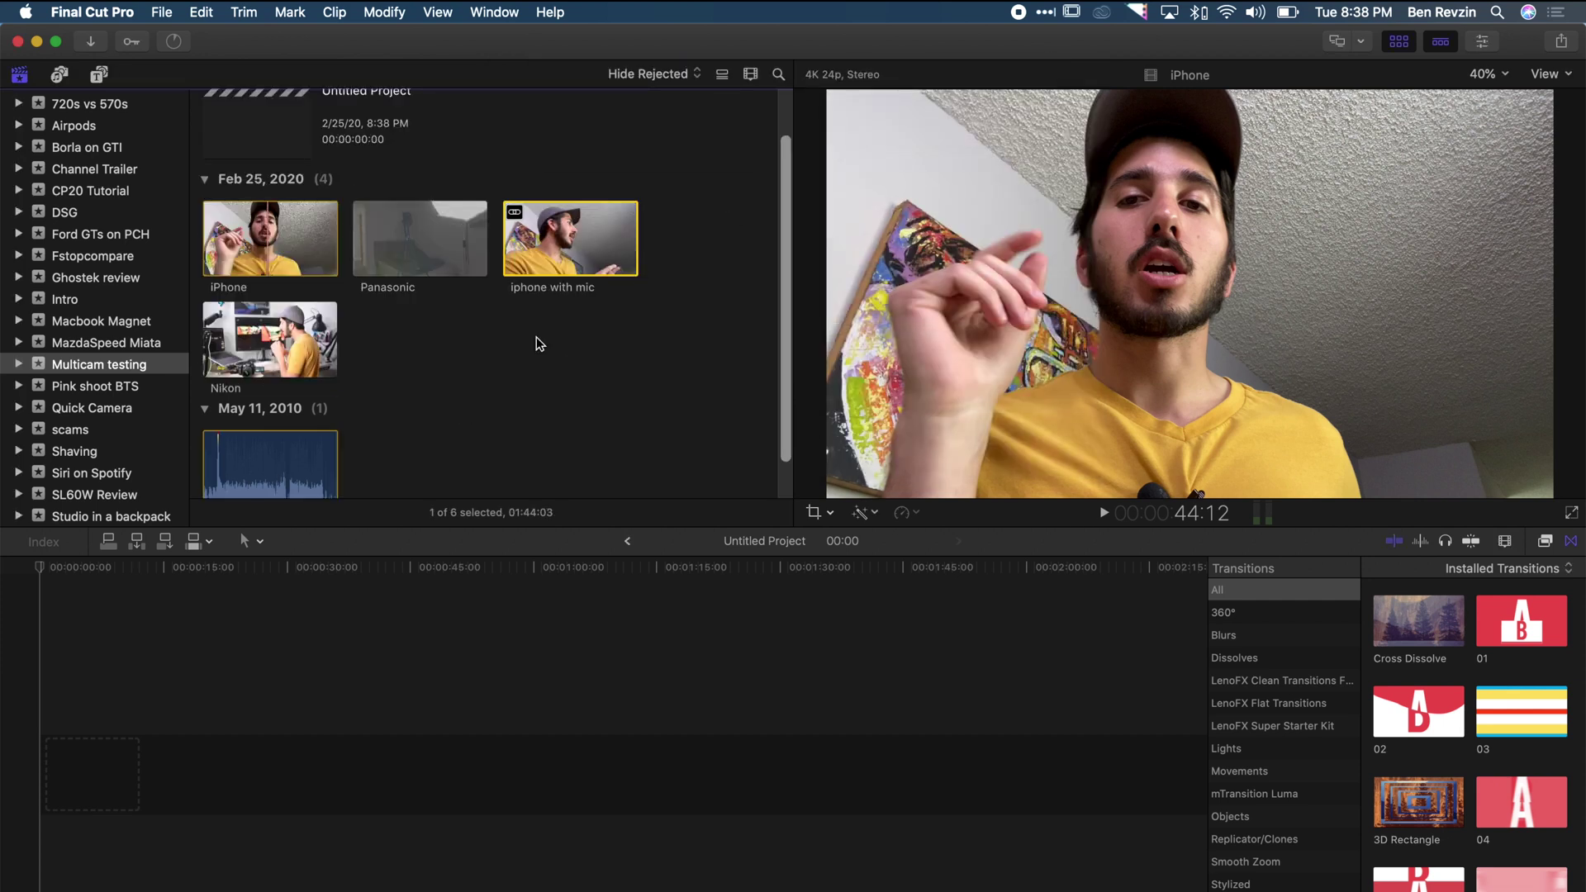
Test-play the synchronized clip in the timeline, then delete it from the timeline
drag(541, 258, 140, 743)
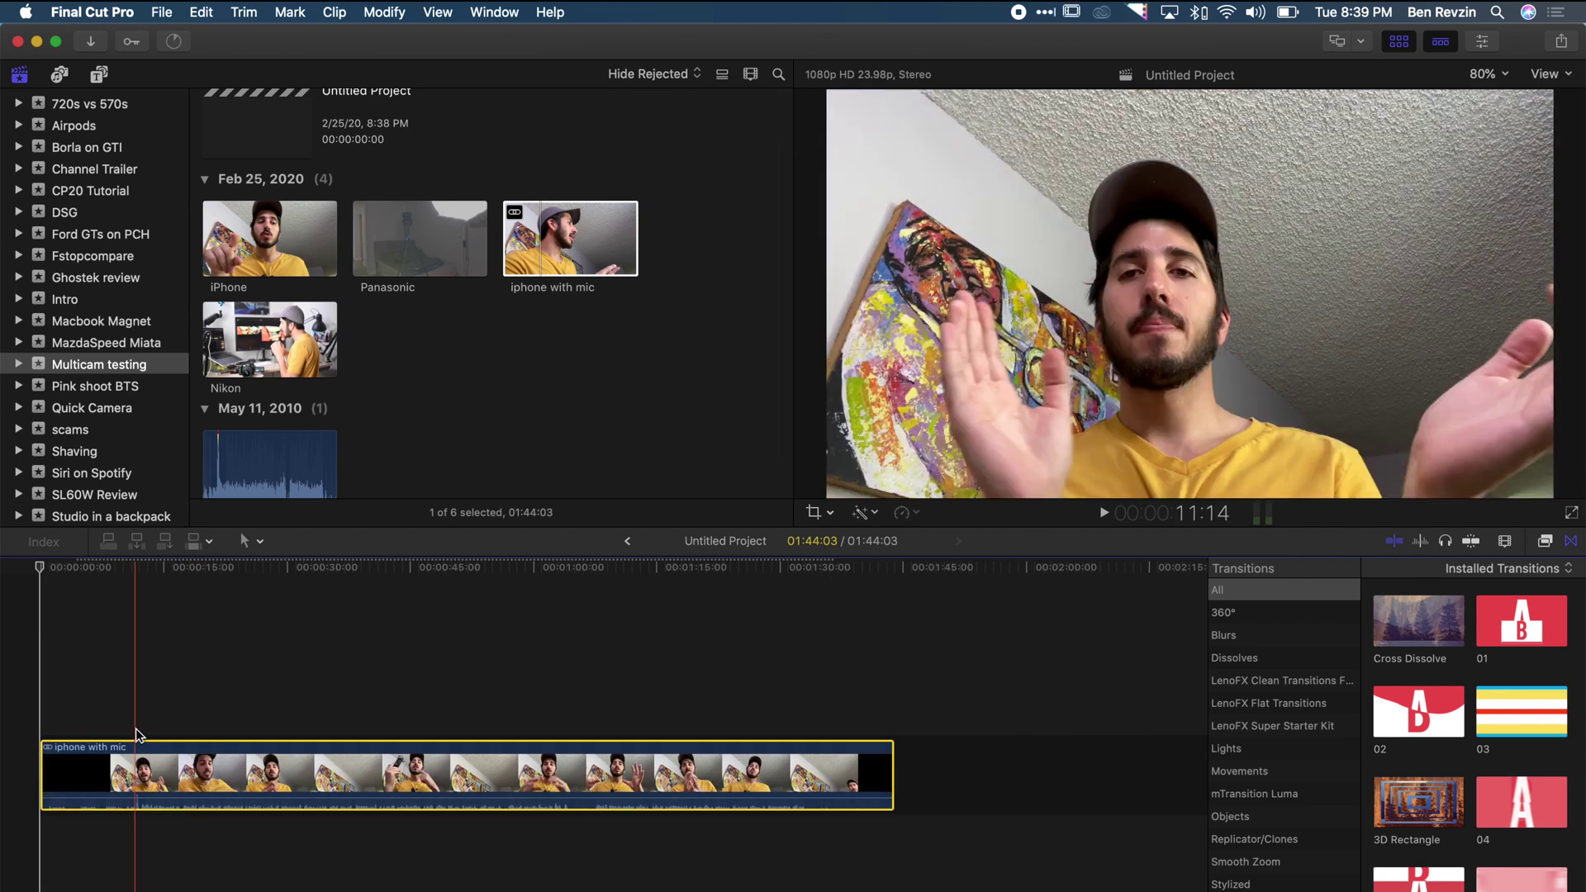
key(space)
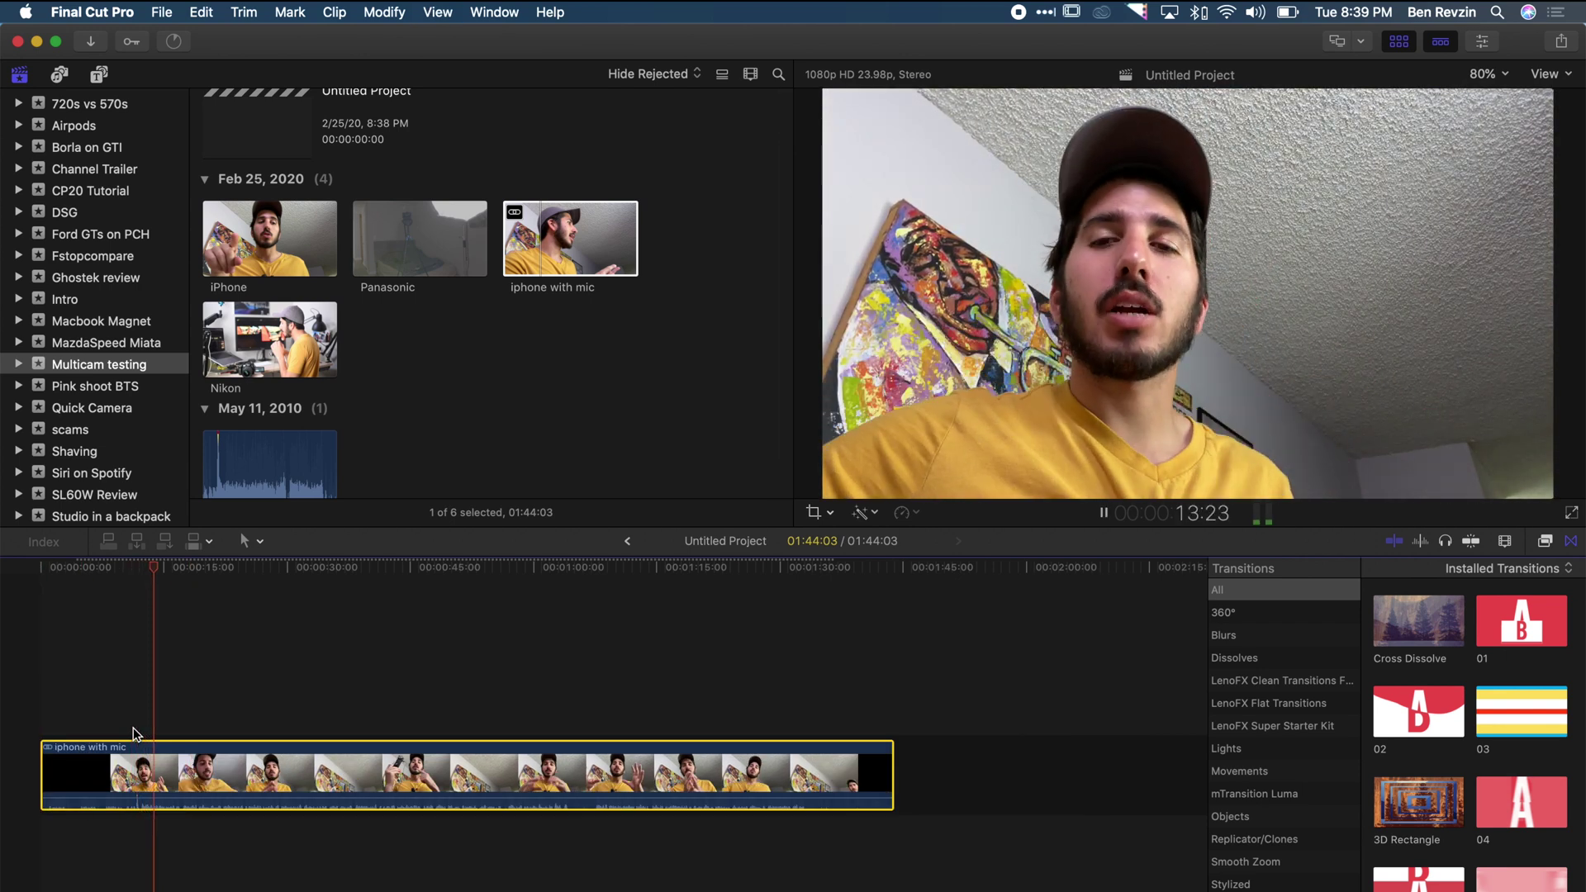
key(space)
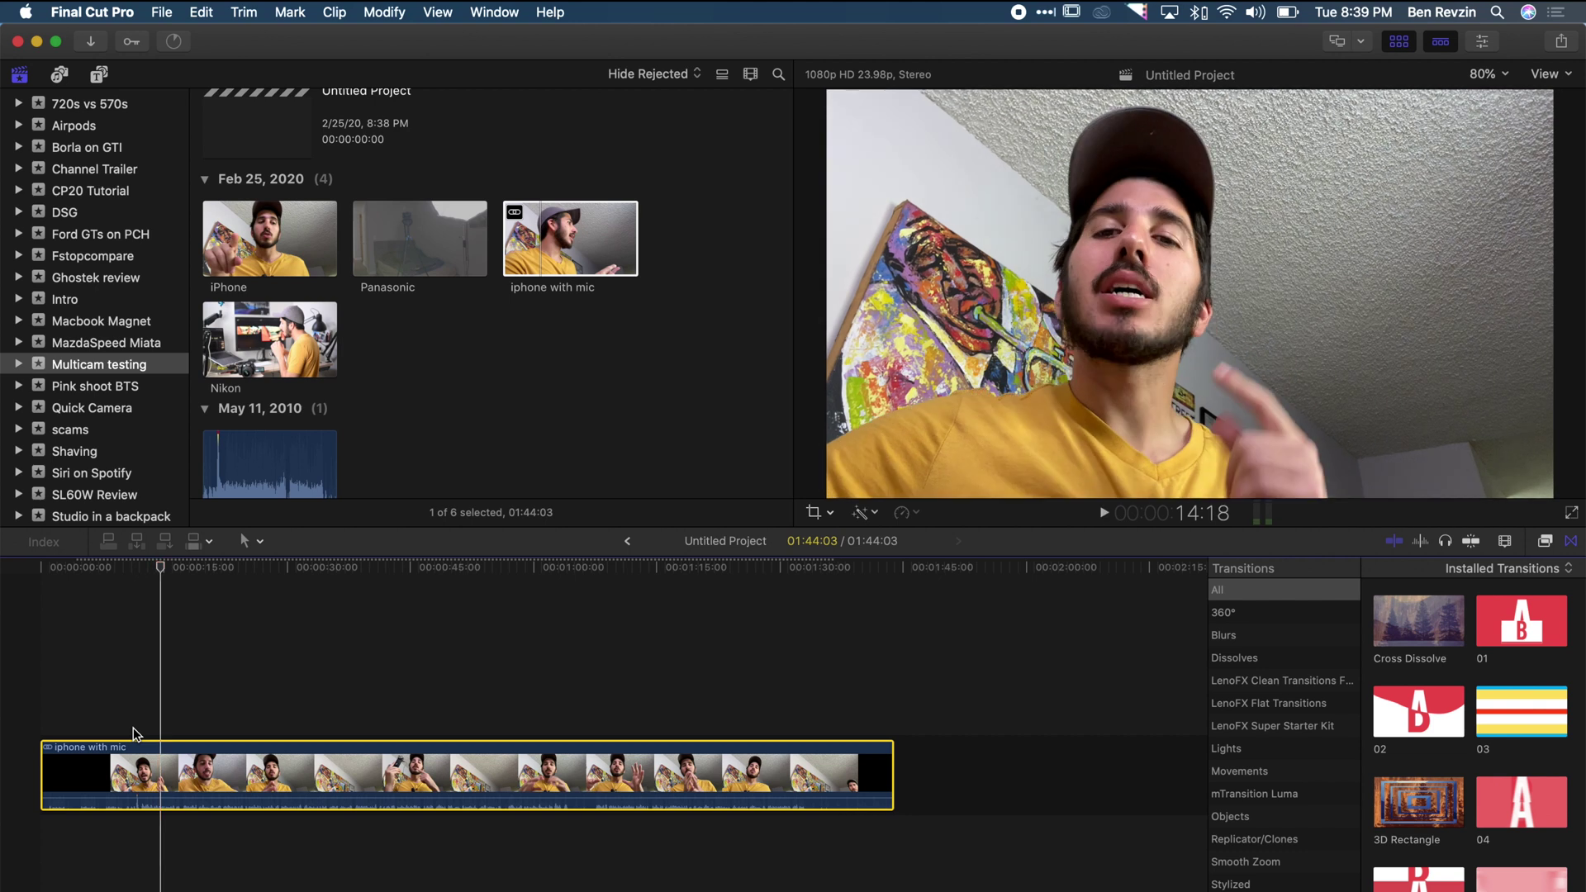
key(Delete)
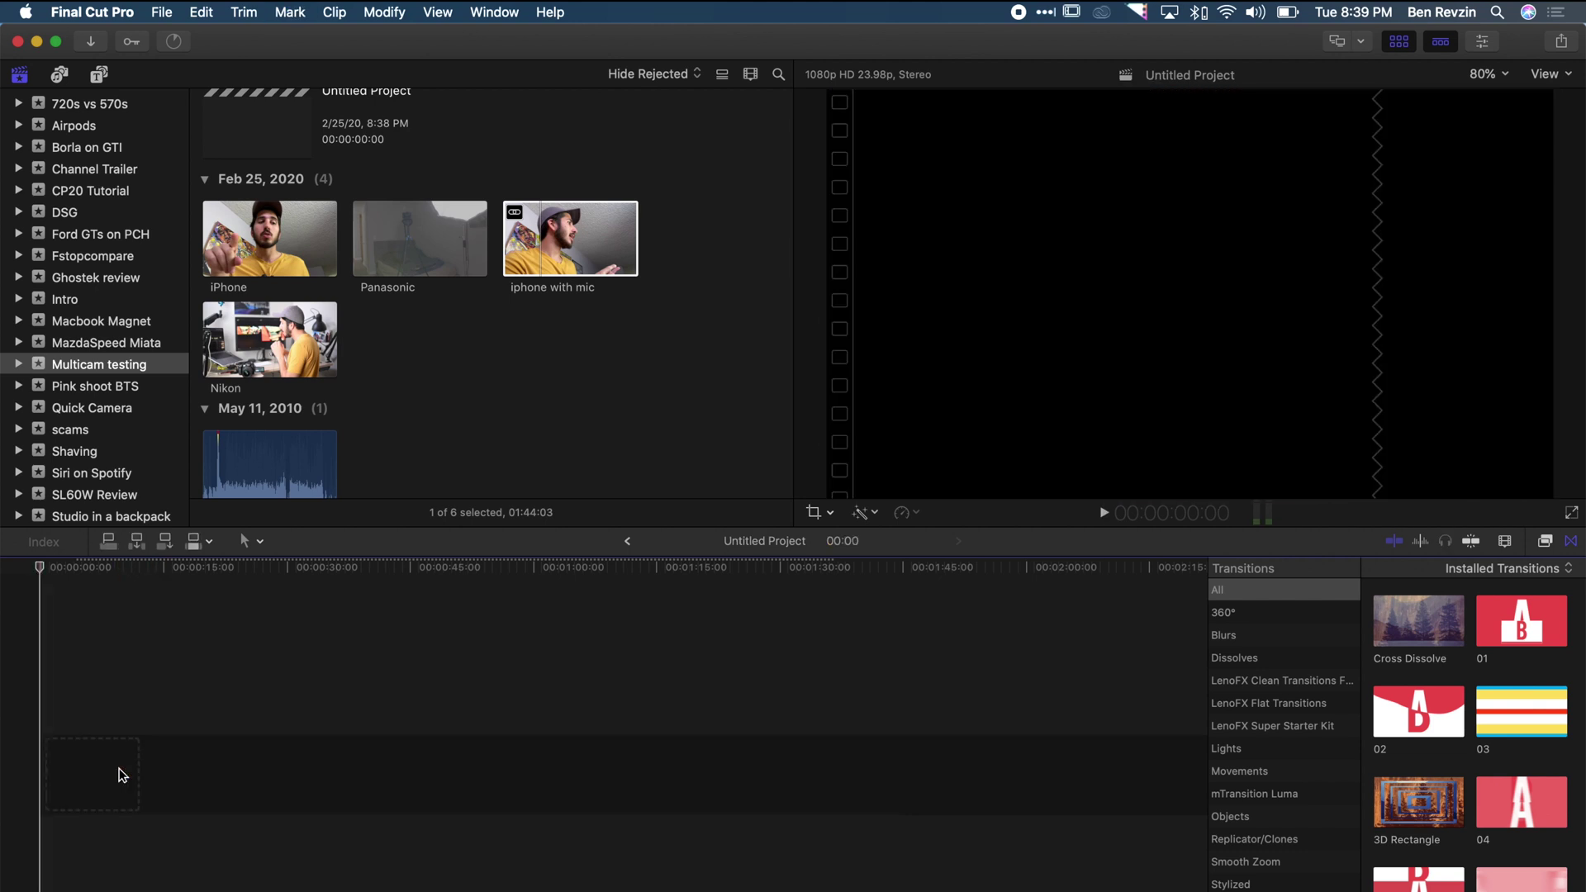
click(579, 256)
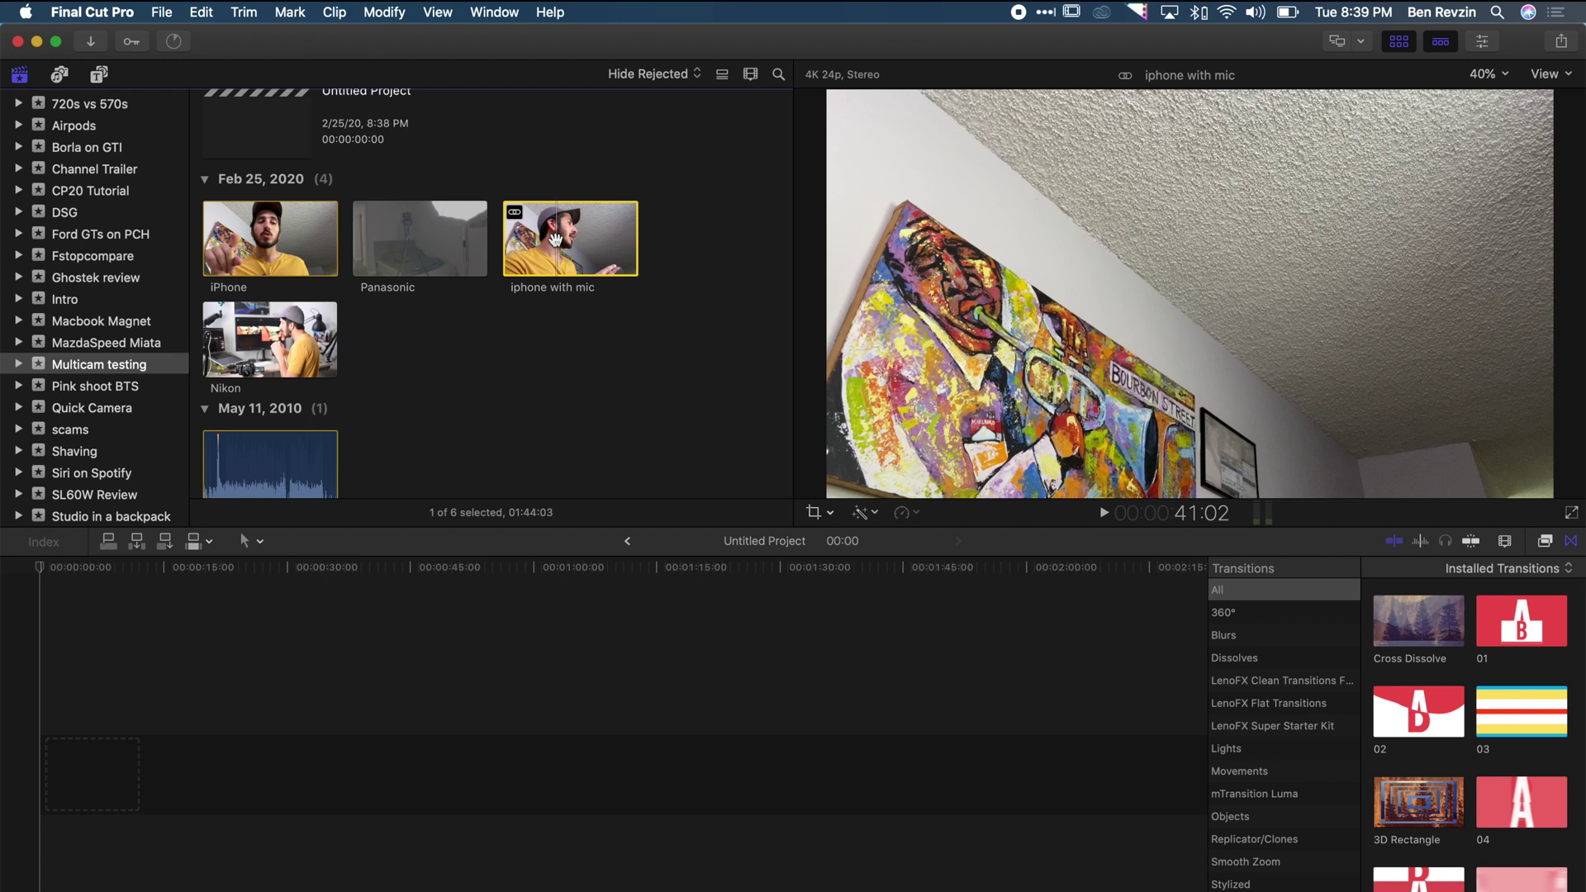
Select the Panasonic, Nikon and iphone with mic clips and open New Multicam Clip via a 'multi' search
super+click(425, 241)
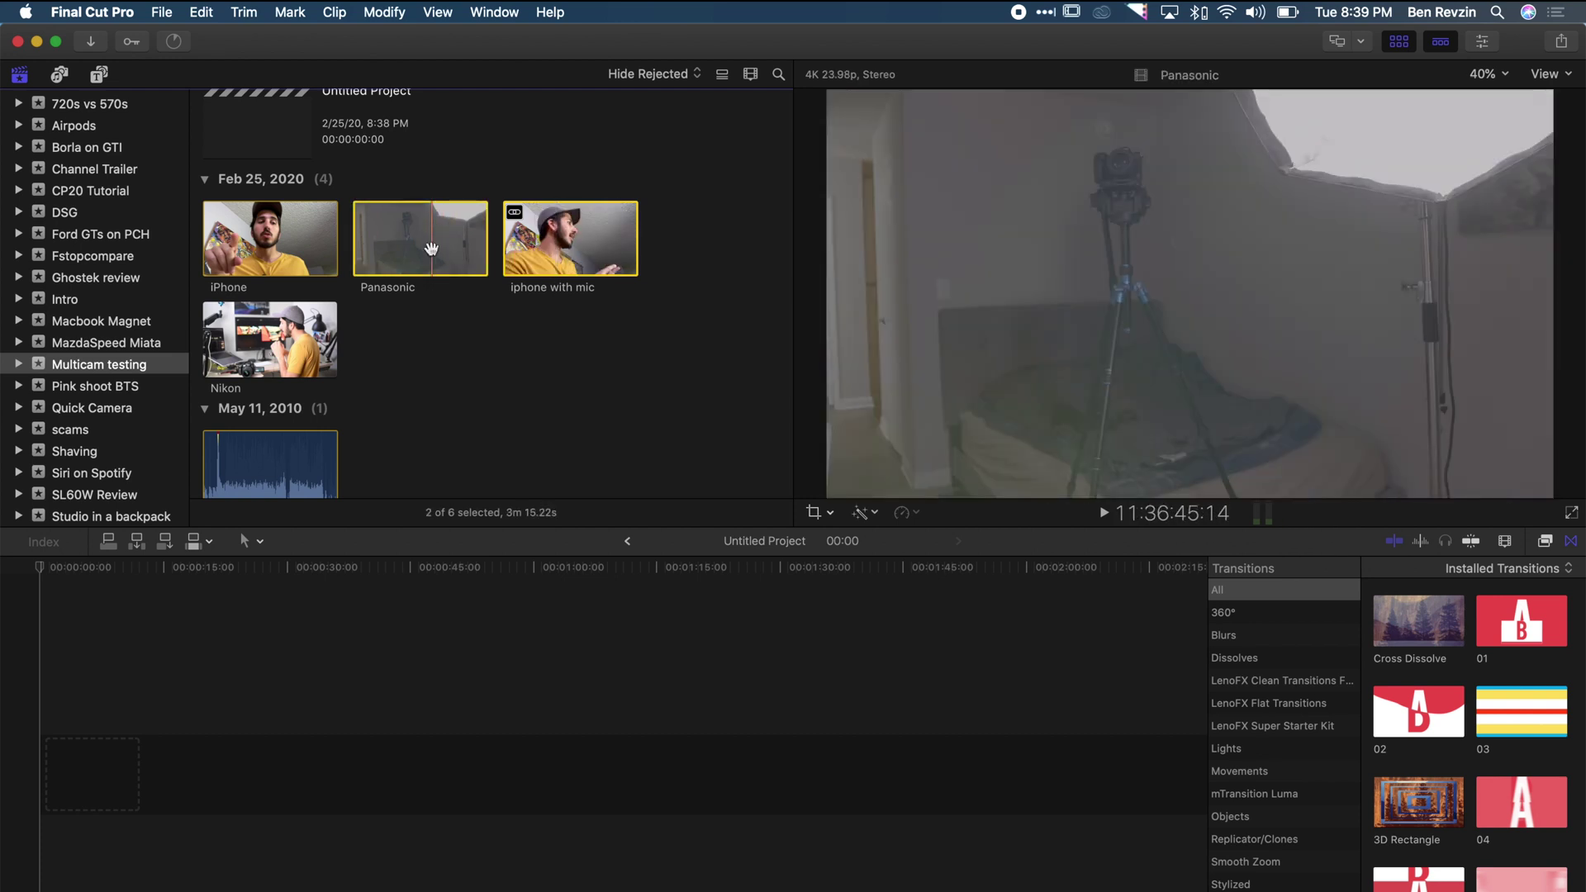
super+click(277, 365)
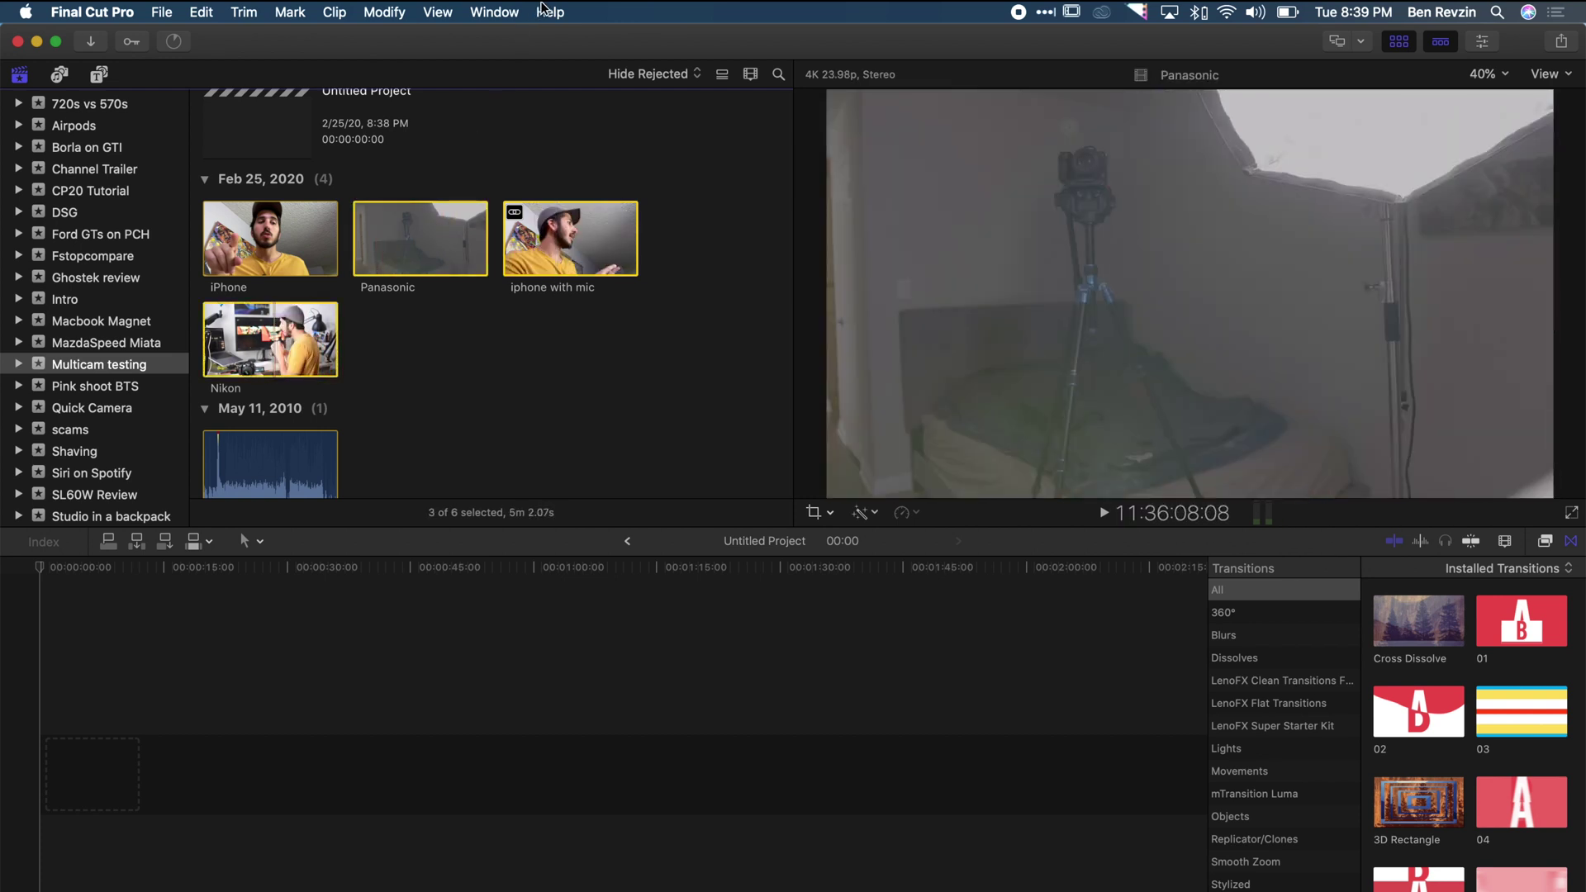
click(162, 12)
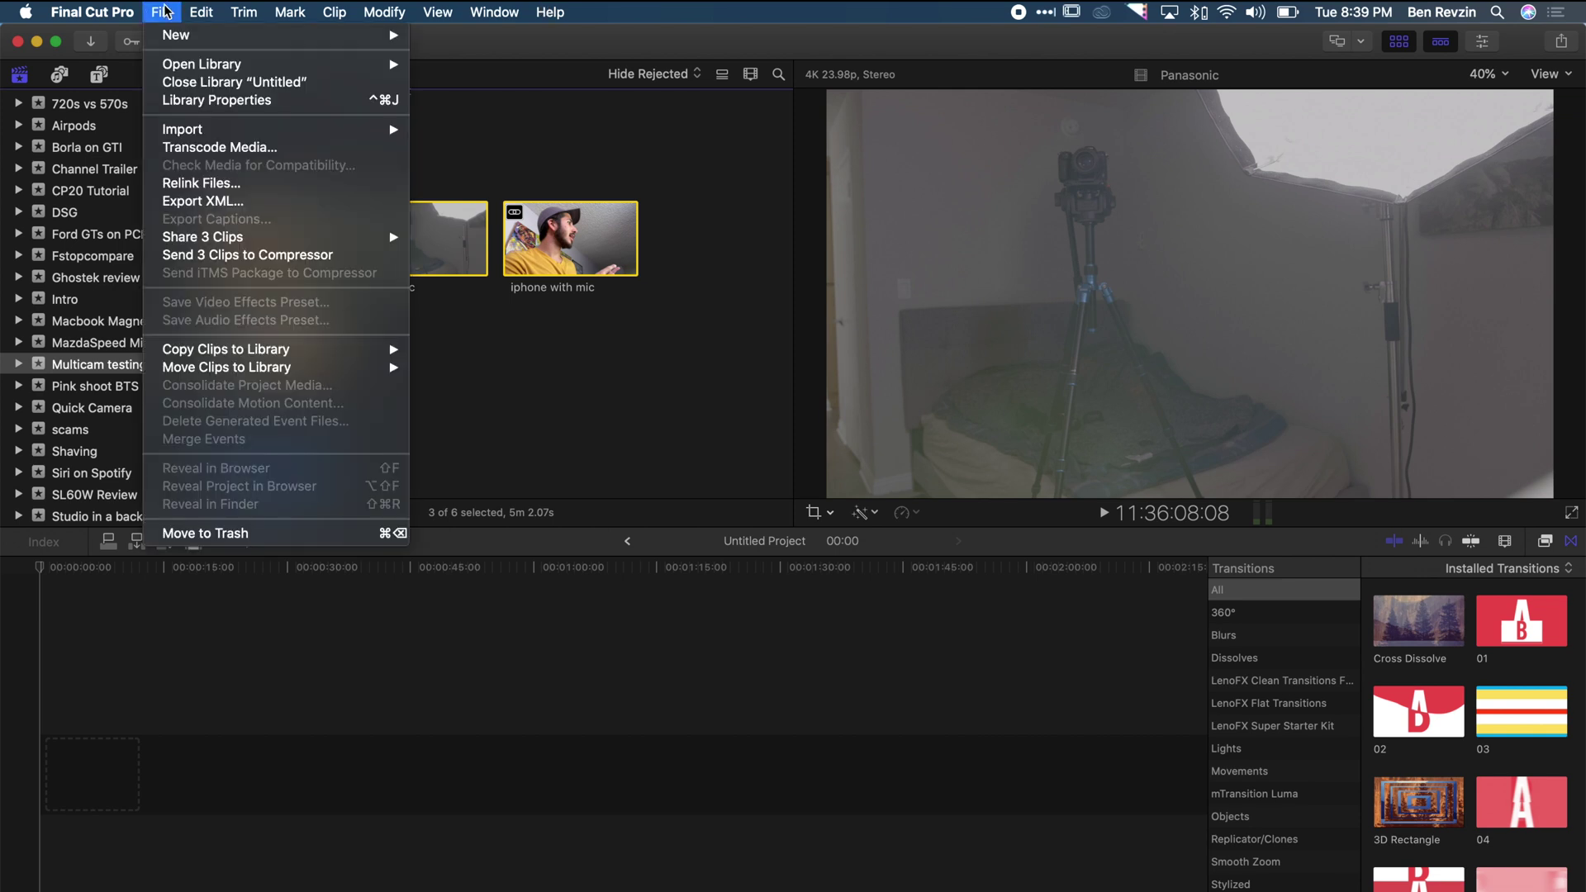
mouse_move(195, 38)
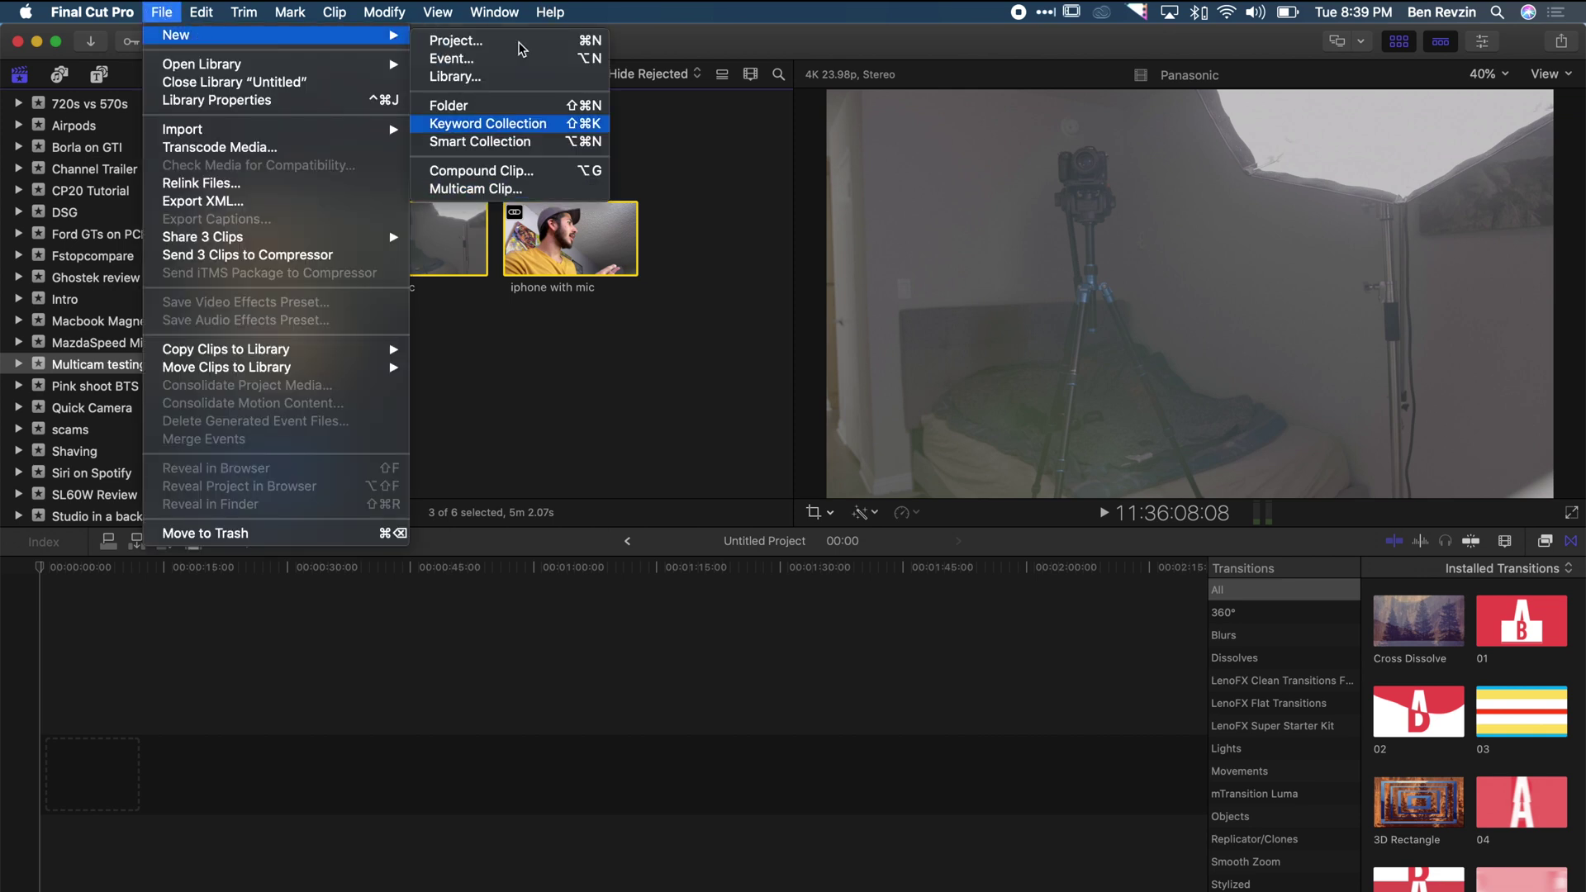
mouse_move(545, 10)
text(multi)
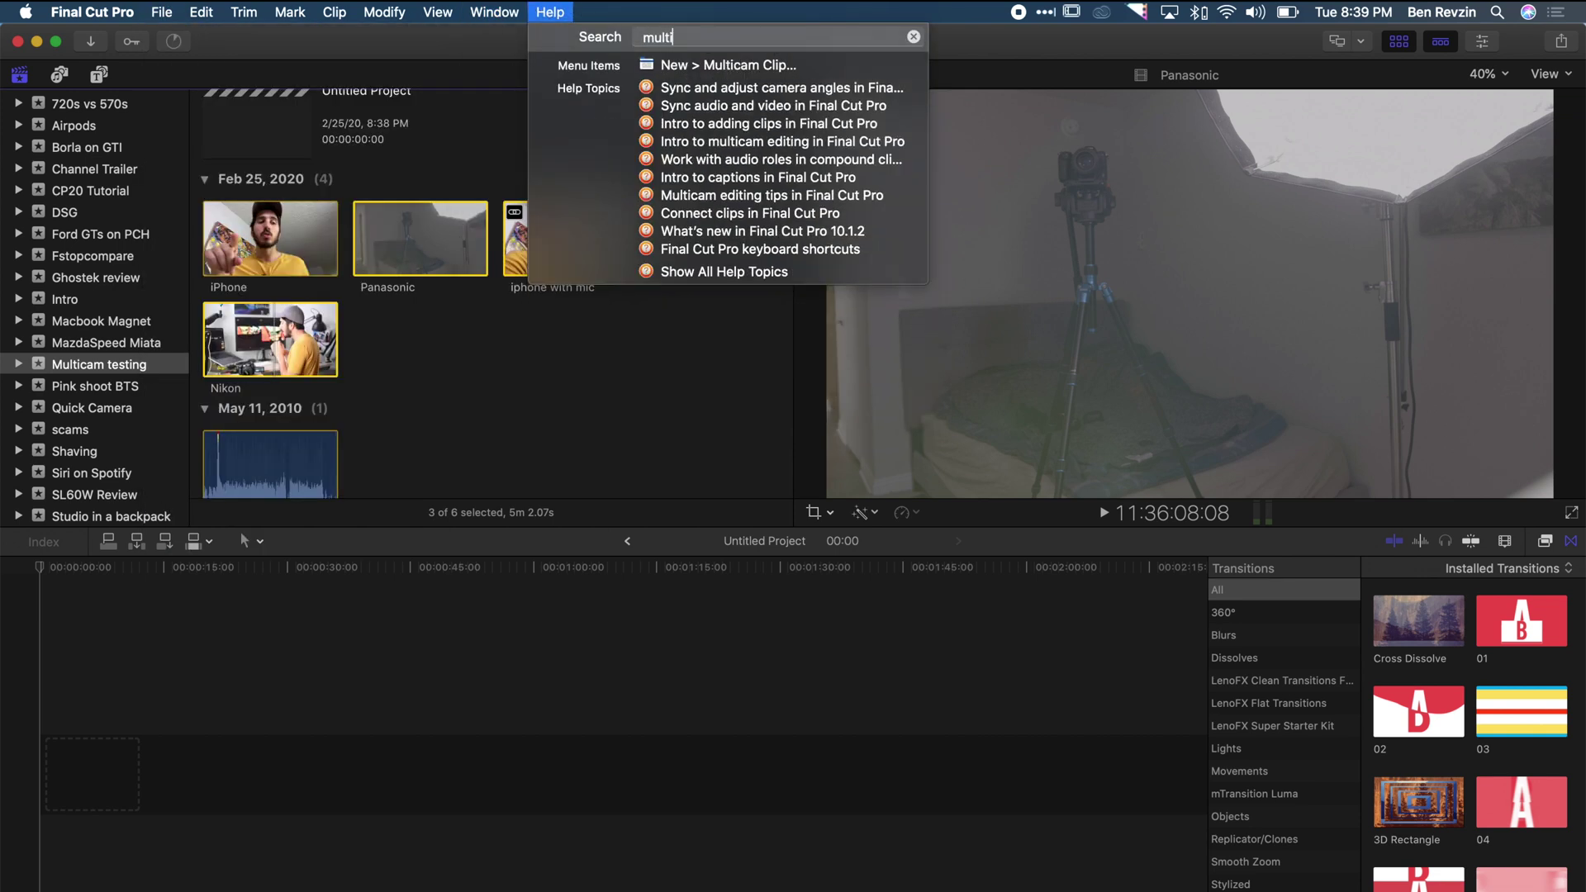
key(Down)
key(Return)
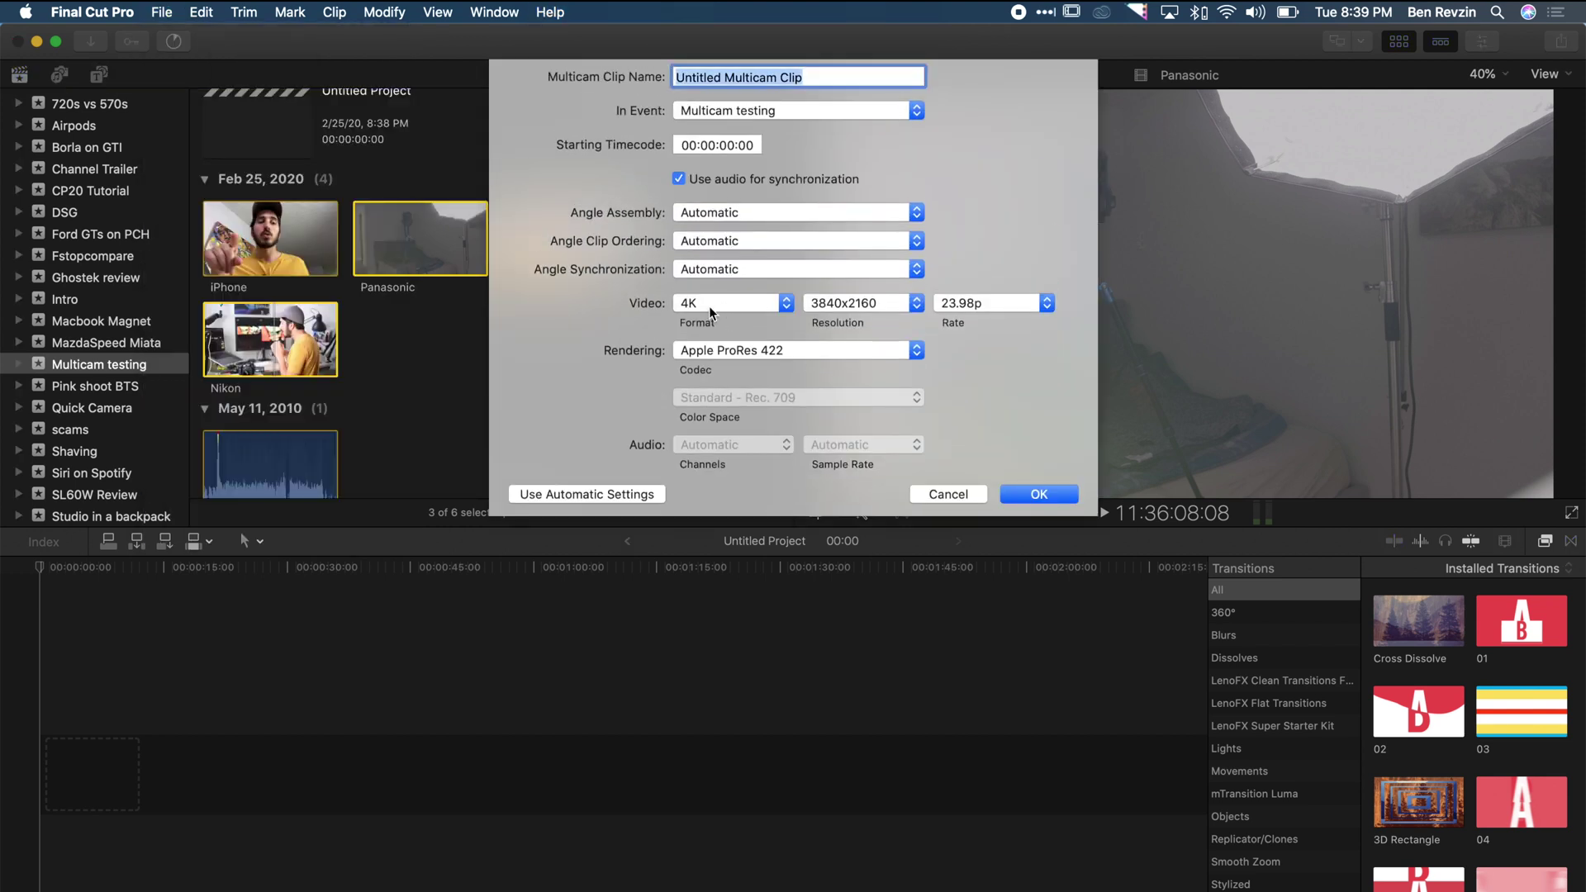
Name the multicam clip 'allcameras', sync it, and place it at the timeline start
text(allcameras)
key(Return)
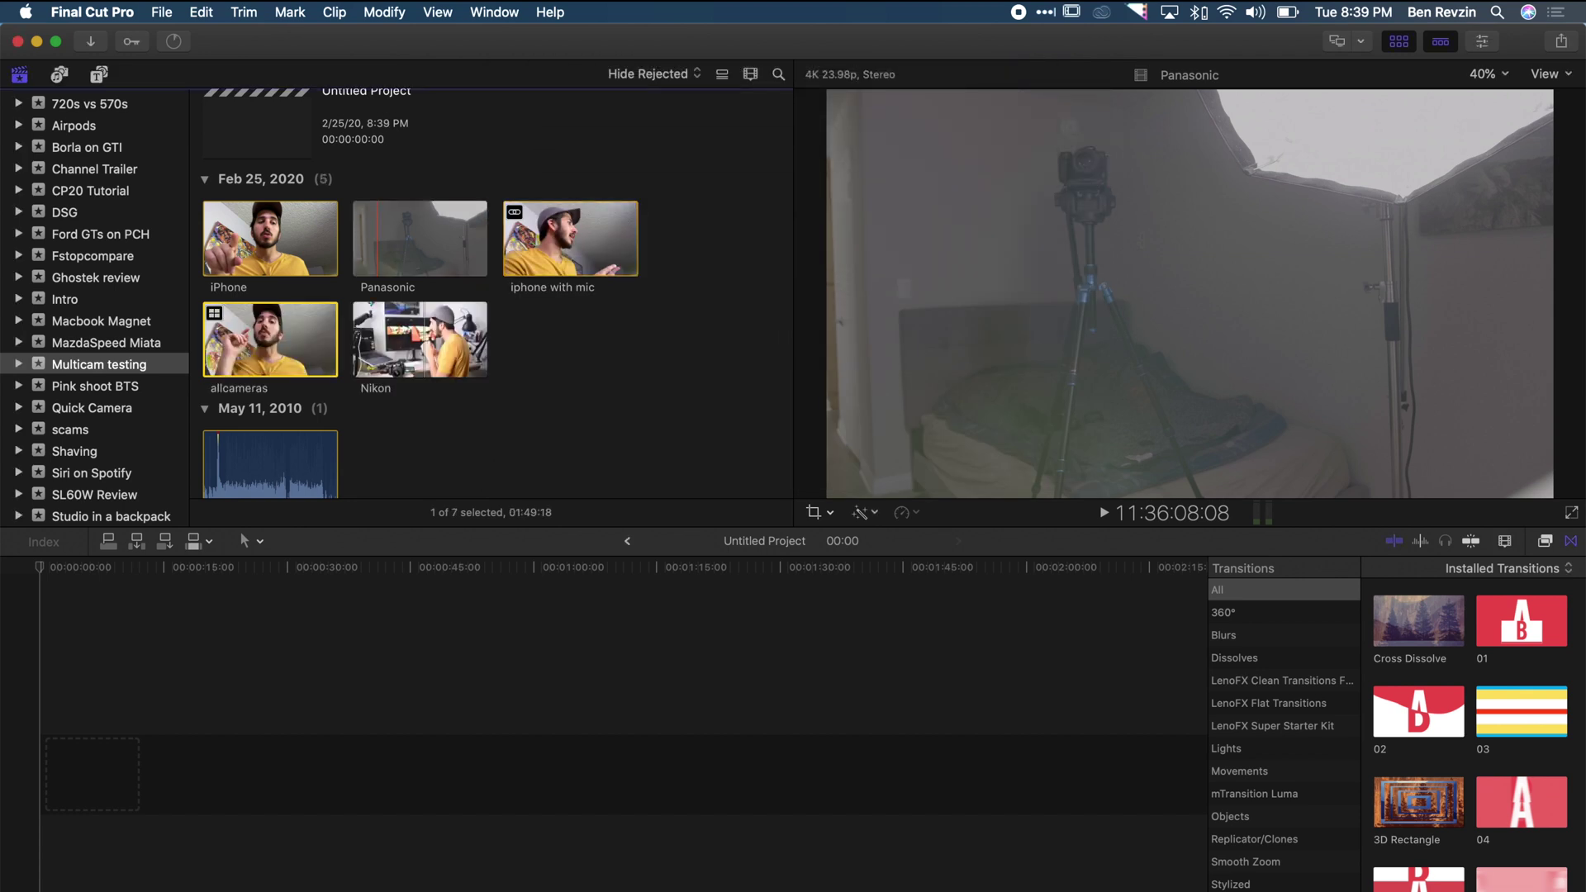
click(214, 318)
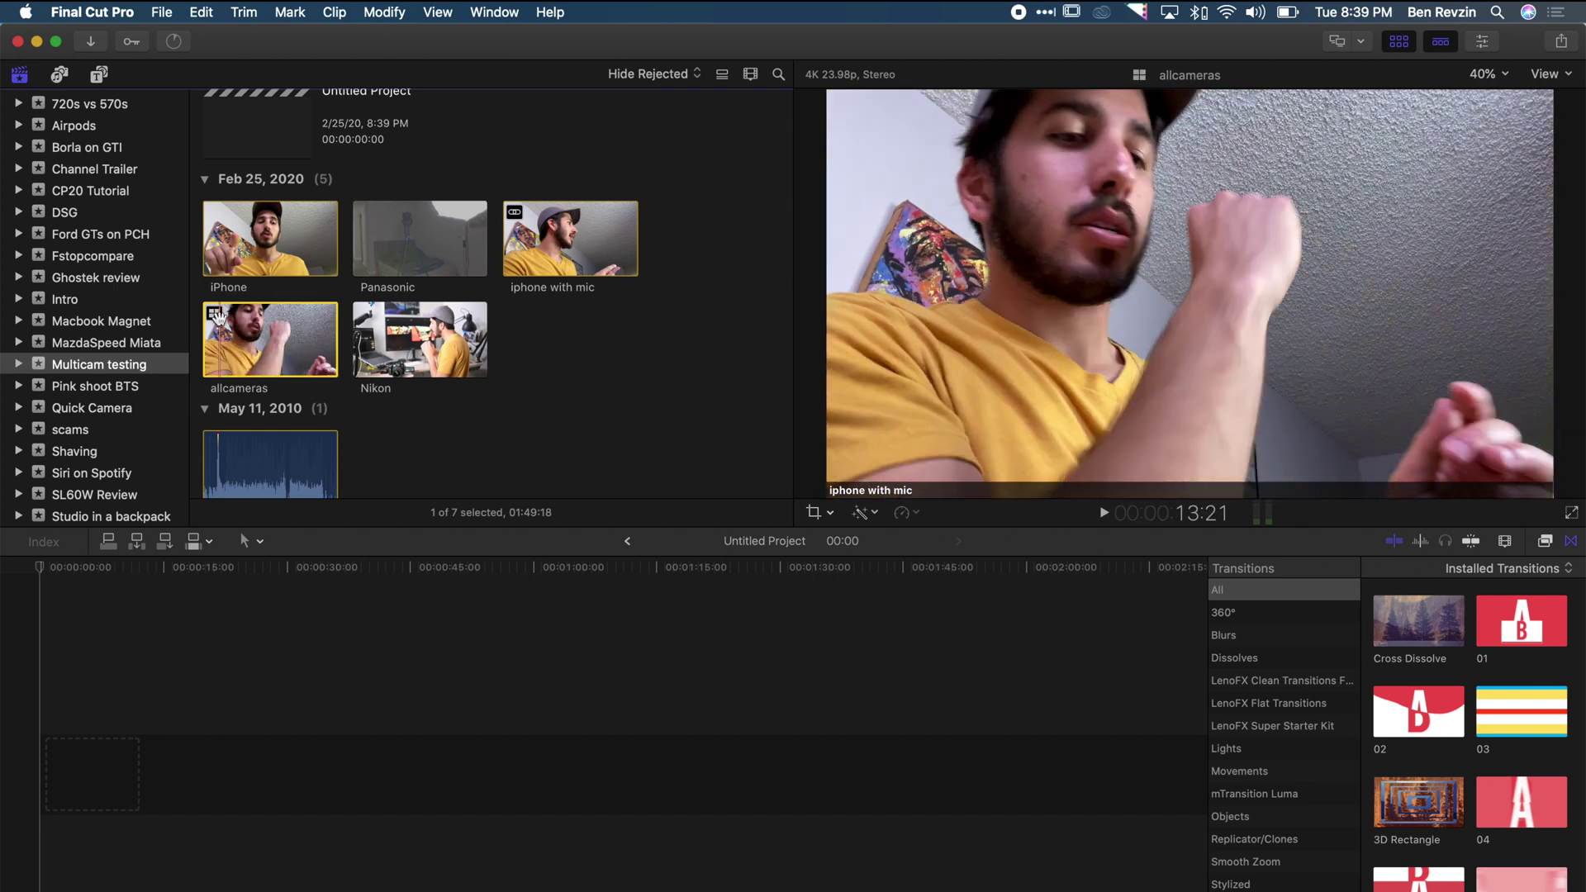
drag(218, 316, 47, 784)
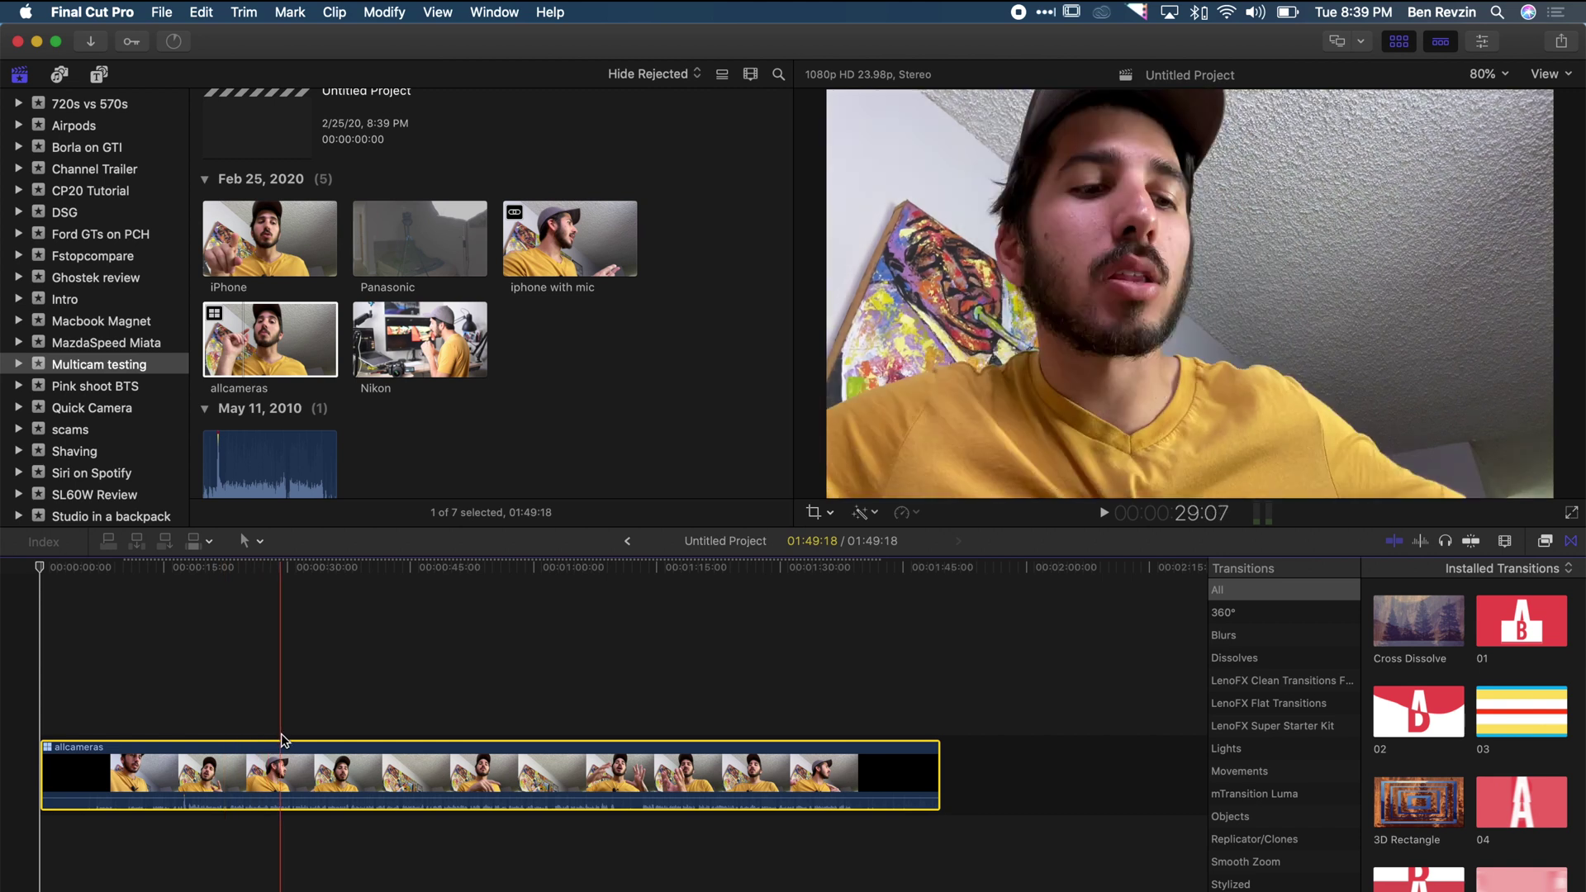
Open the Angle Viewer via View > Show in Viewer > Angles
click(433, 11)
mouse_move(586, 127)
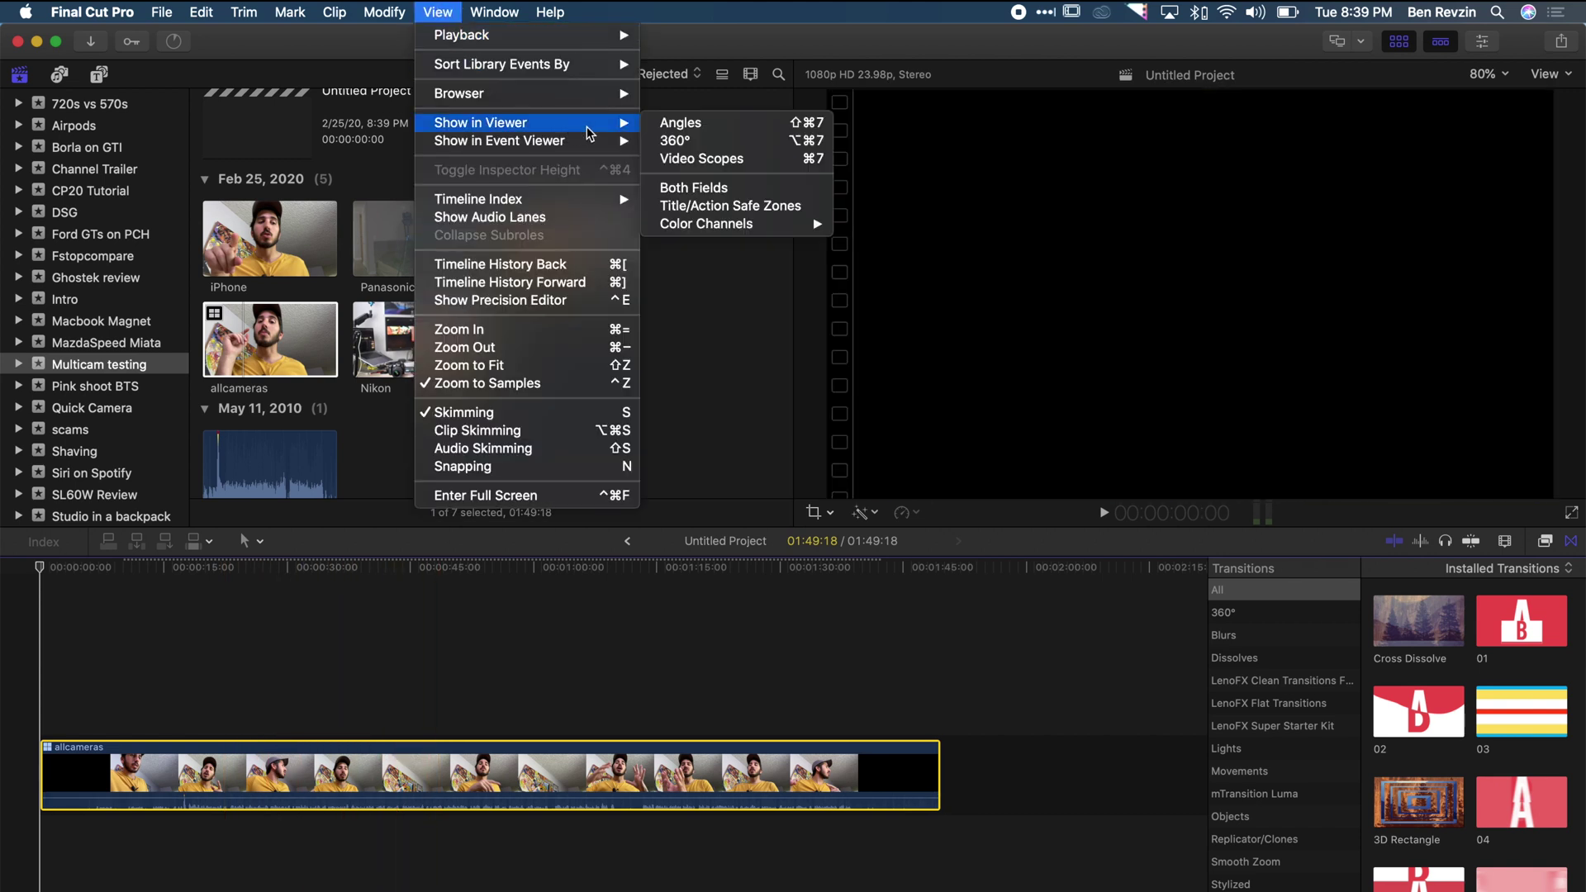
click(740, 126)
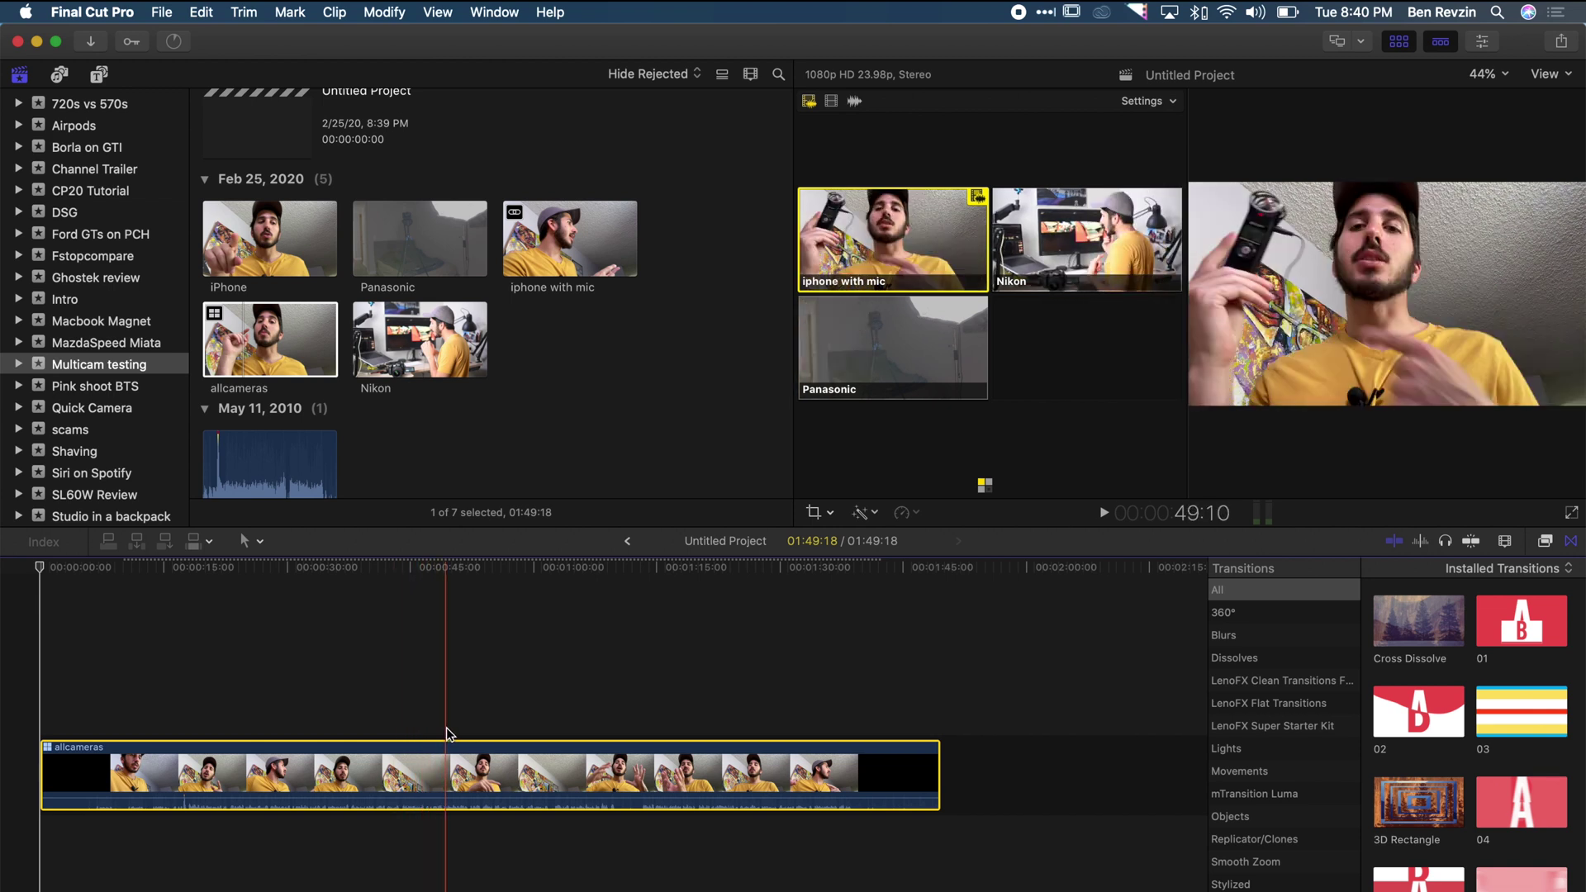
Set angle switching to video only and return the playhead to the project start
click(433, 566)
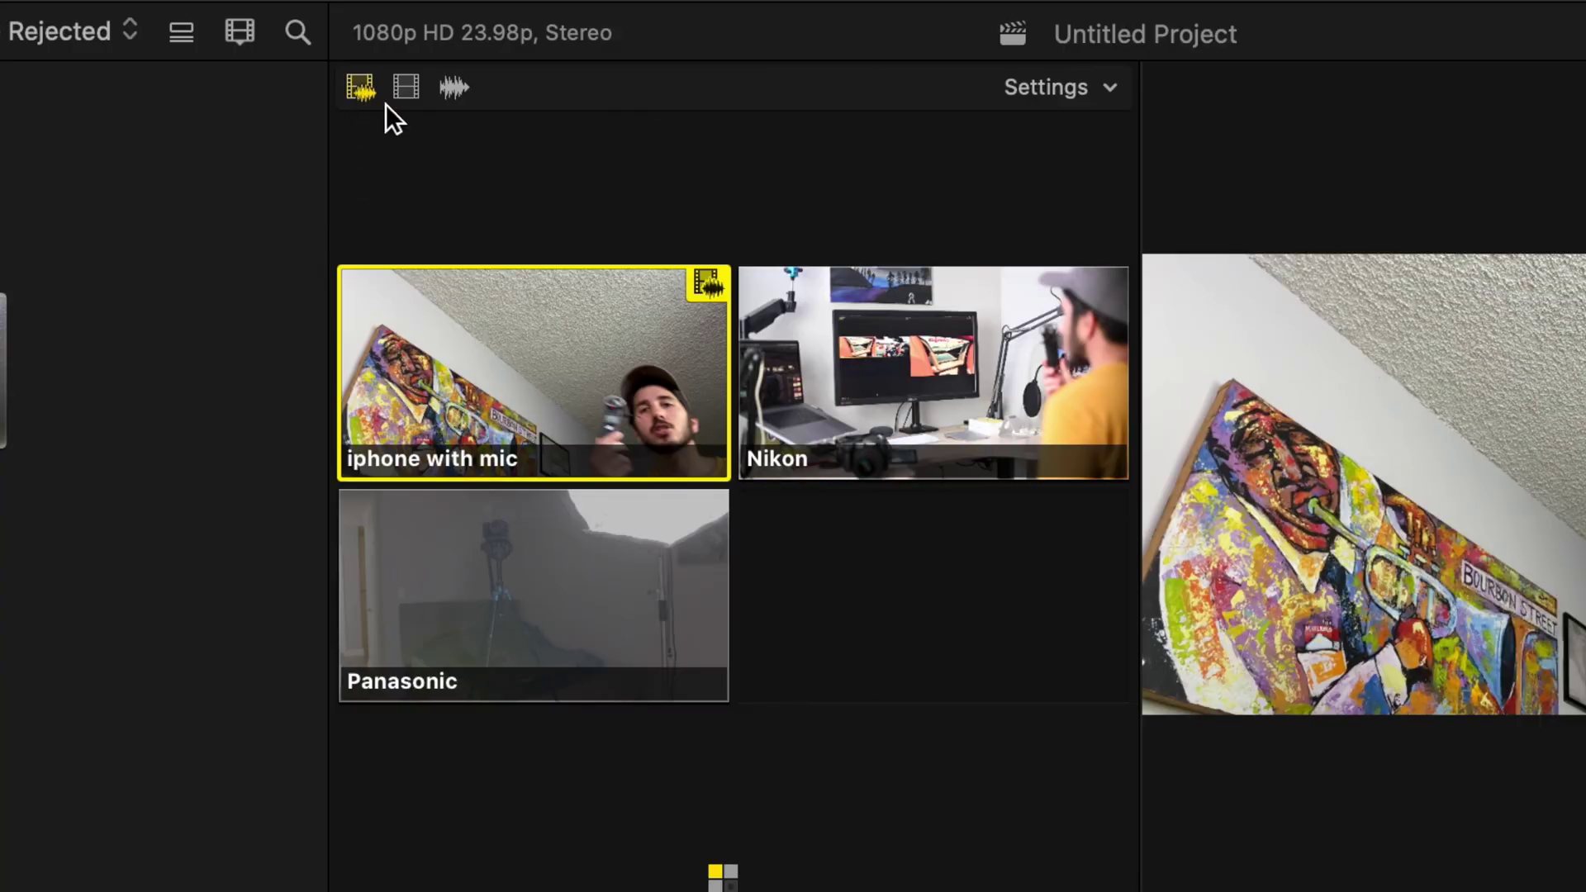
click(454, 87)
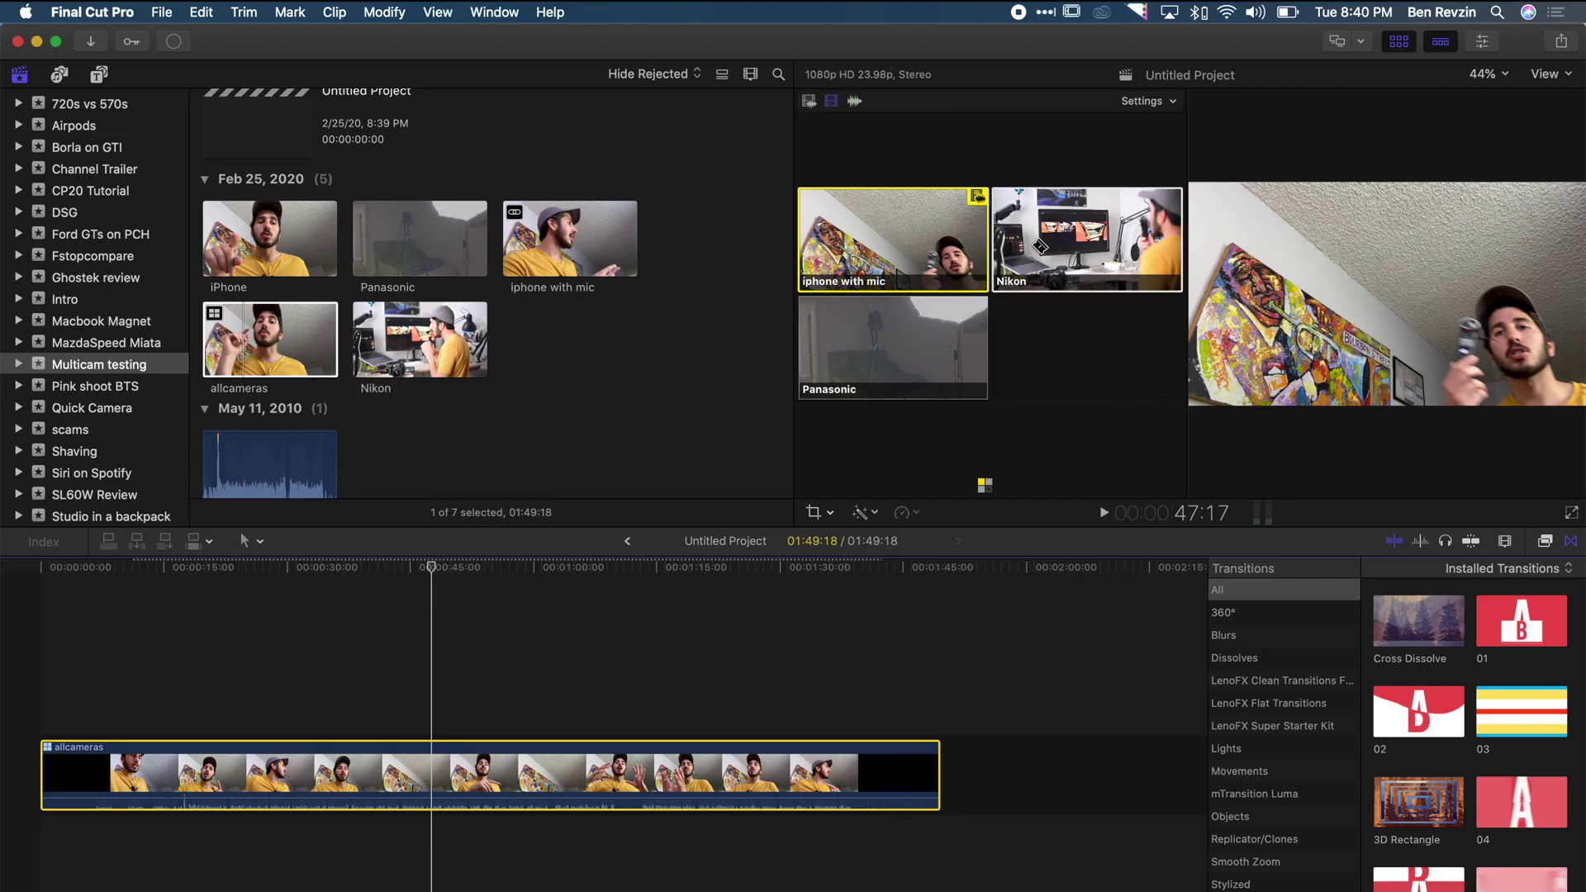
click(812, 104)
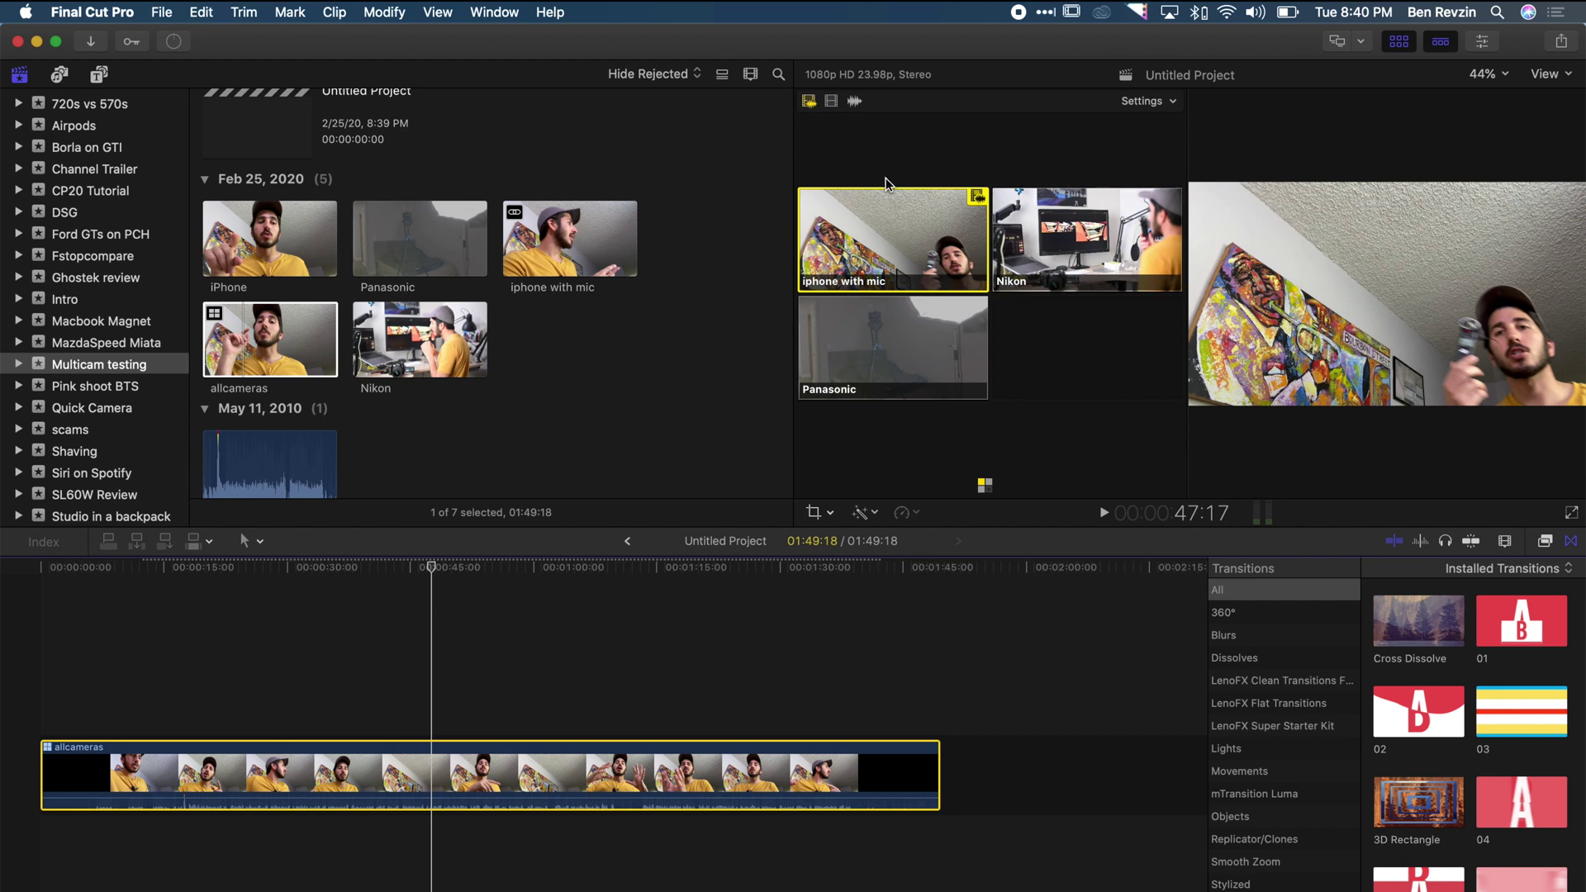
click(28, 567)
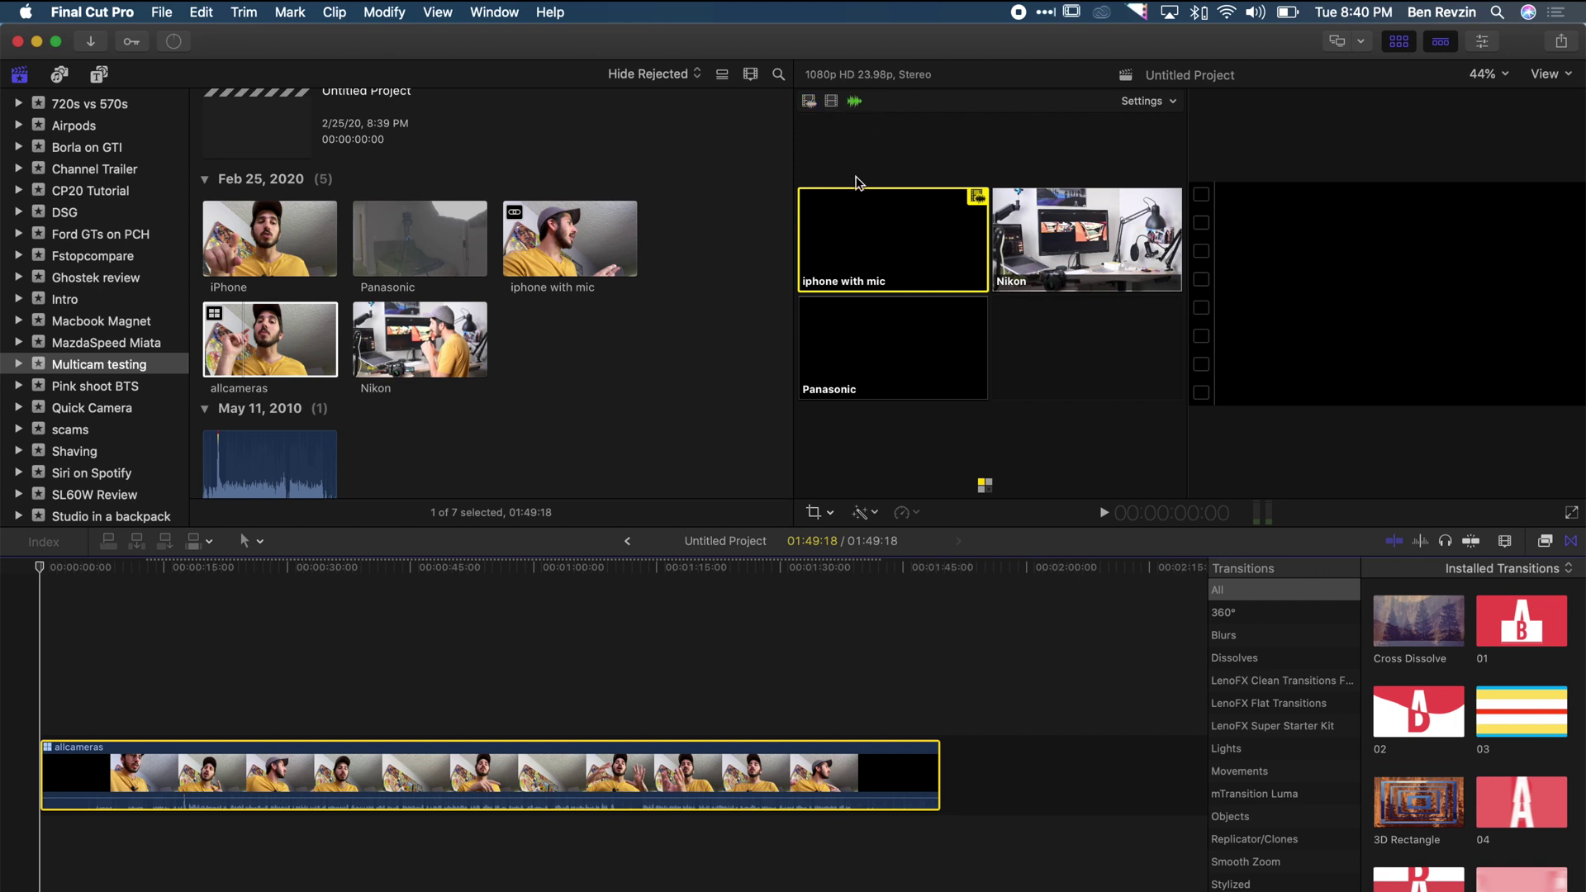
click(850, 272)
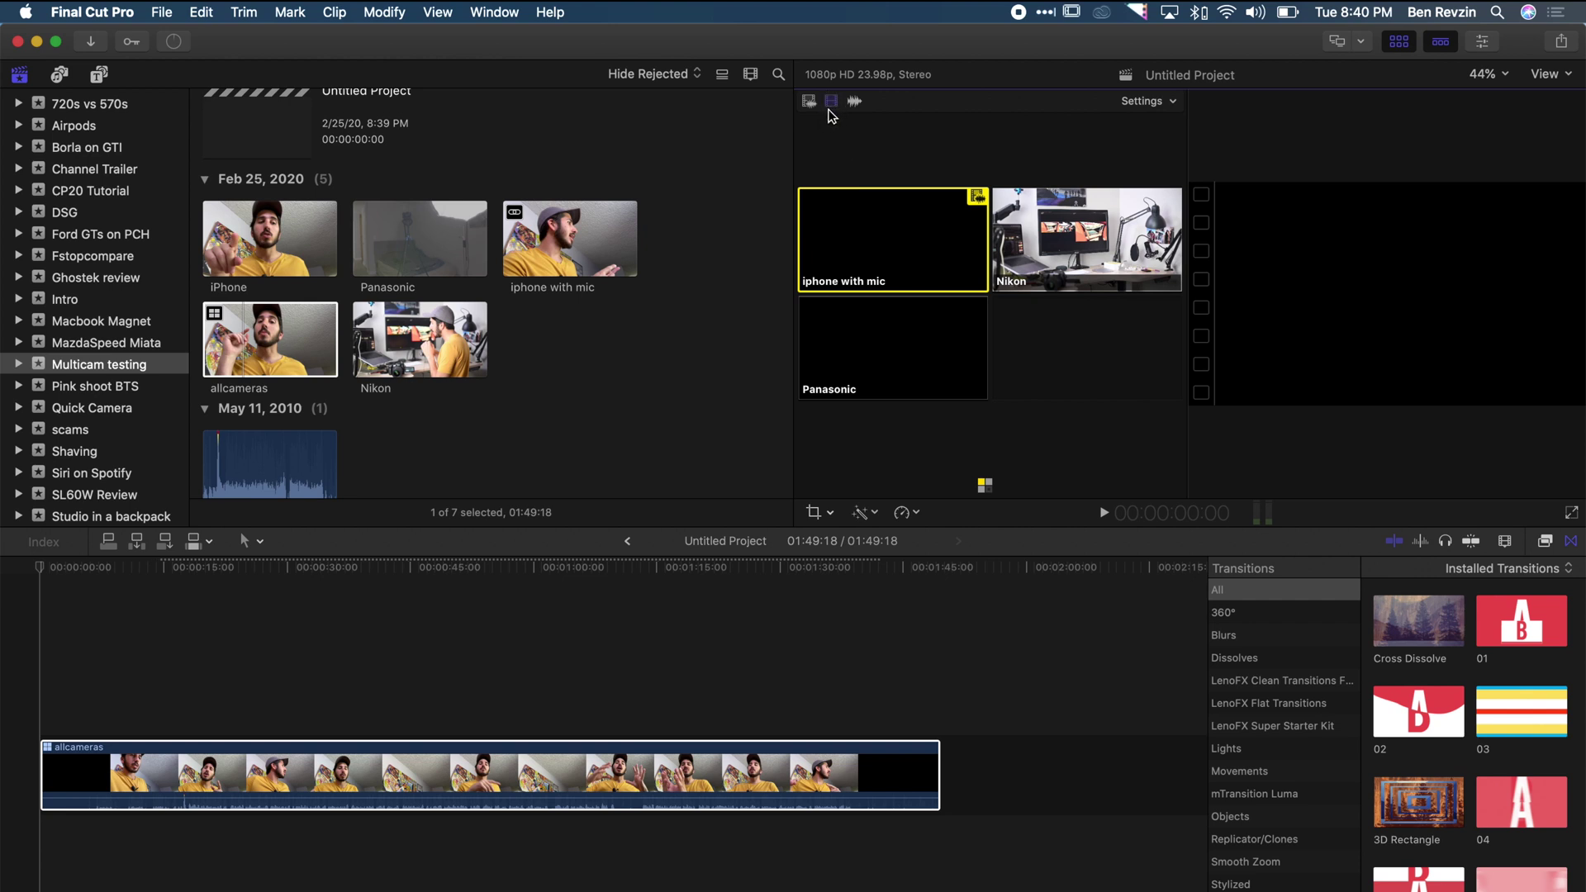
Start playback and jump the playhead ahead to about 15 seconds
key(space)
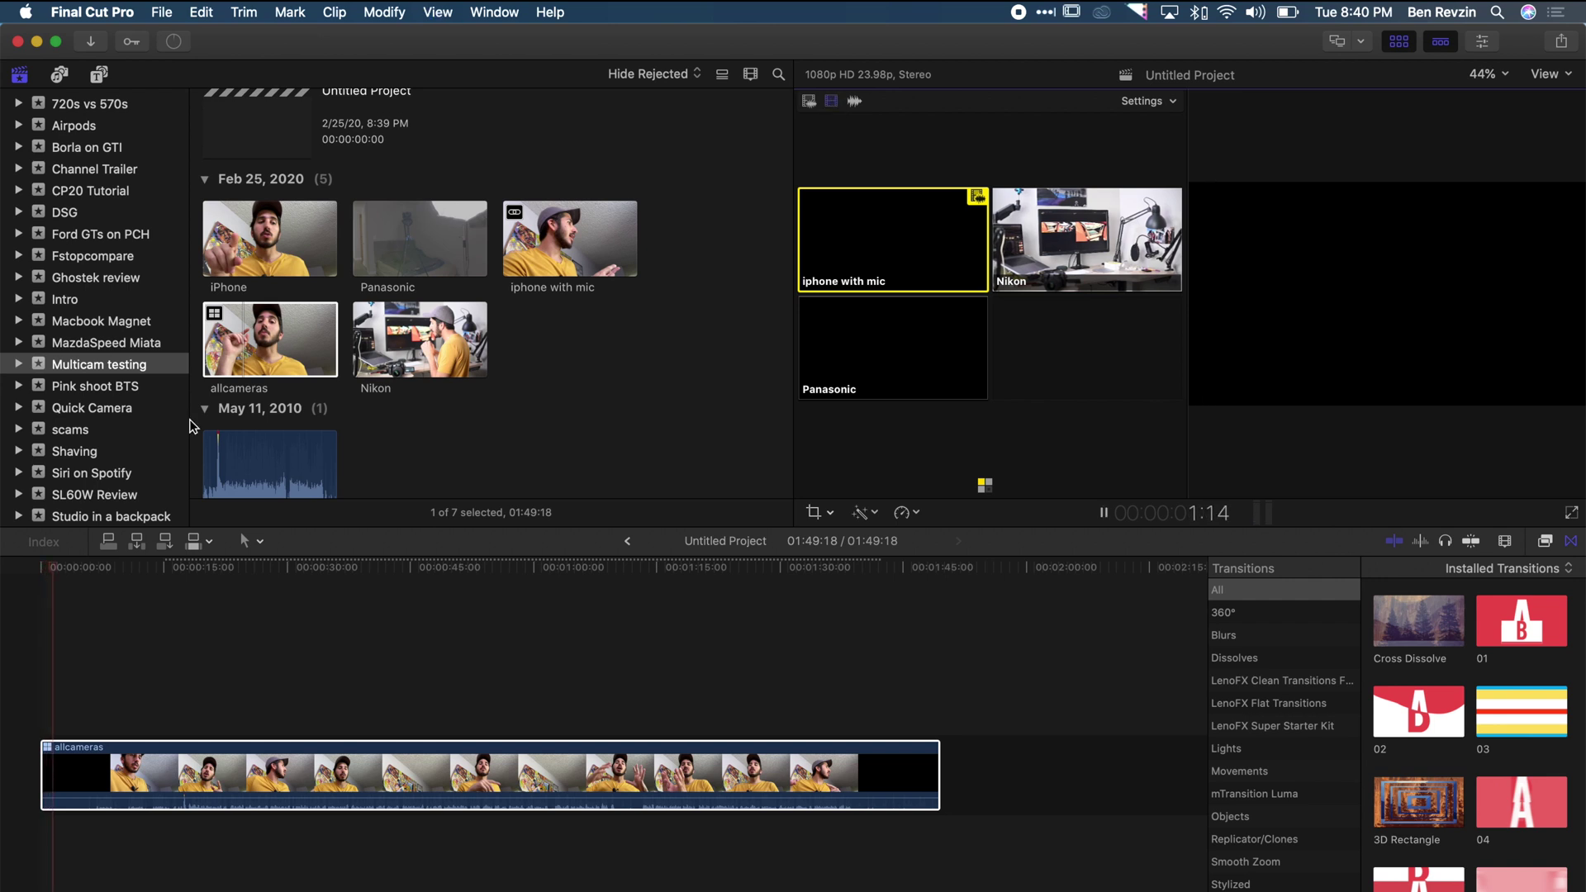
click(106, 568)
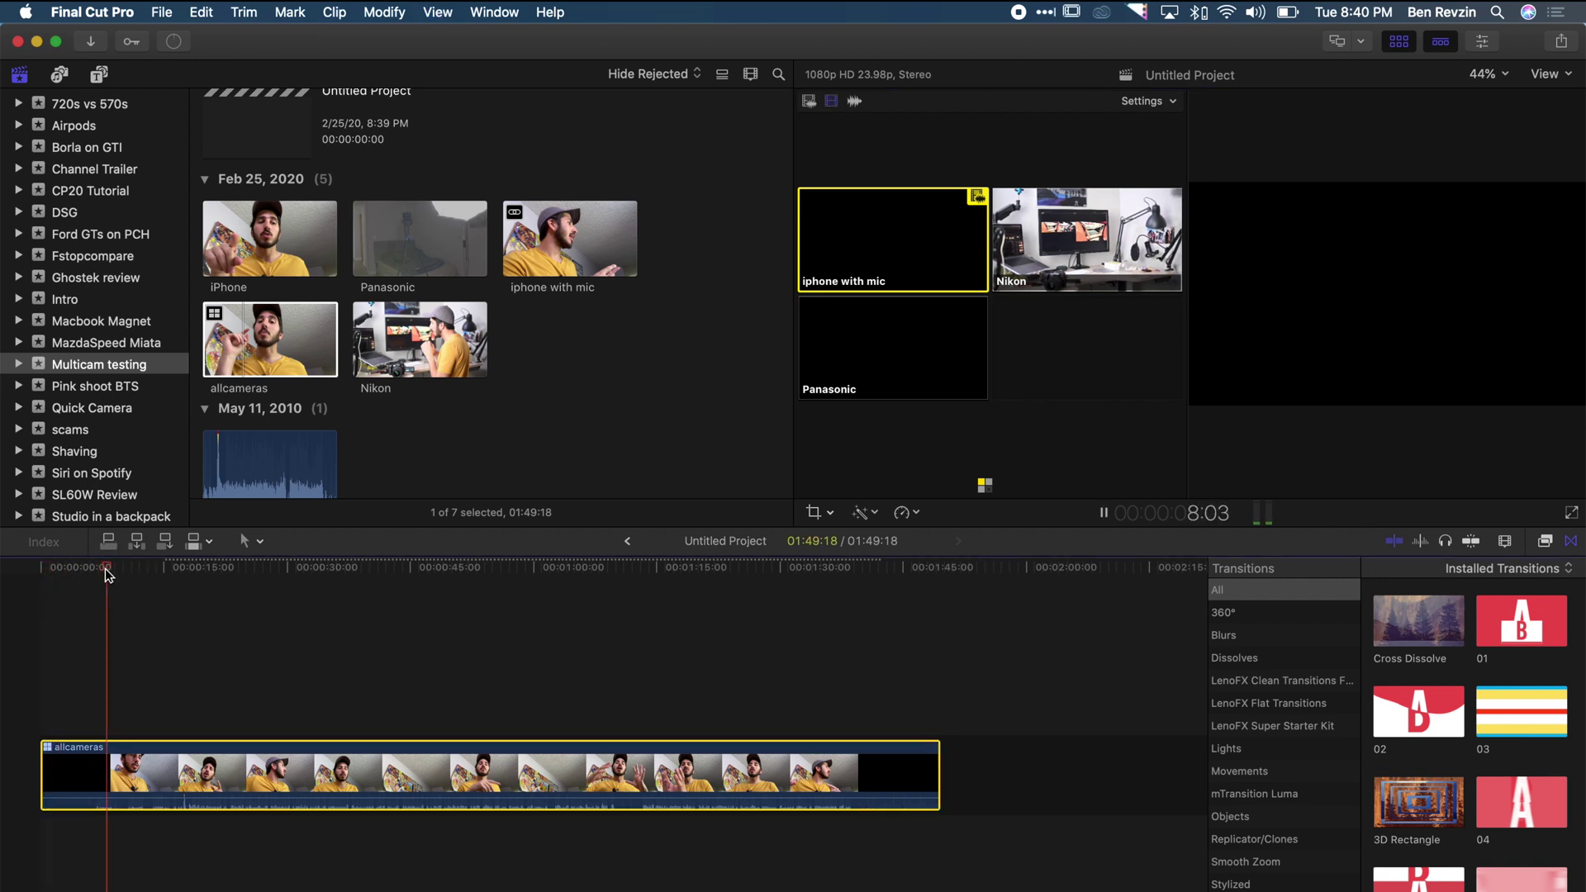
click(169, 569)
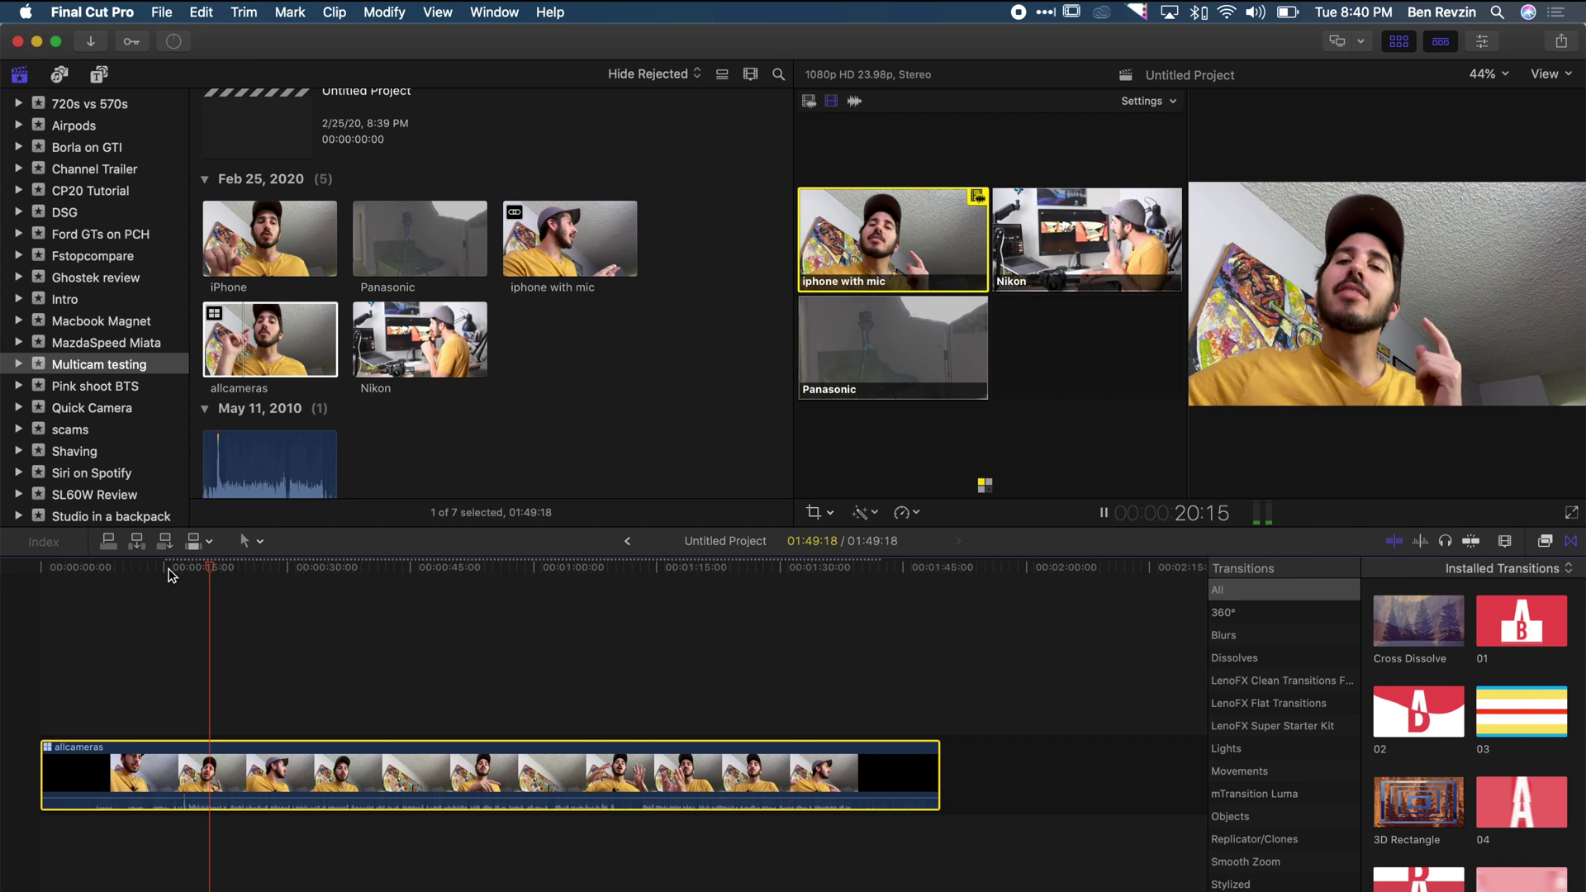
Cut between Nikon (2), Panasonic (3) and iphone with mic (1) using number keys, then stop
key(2)
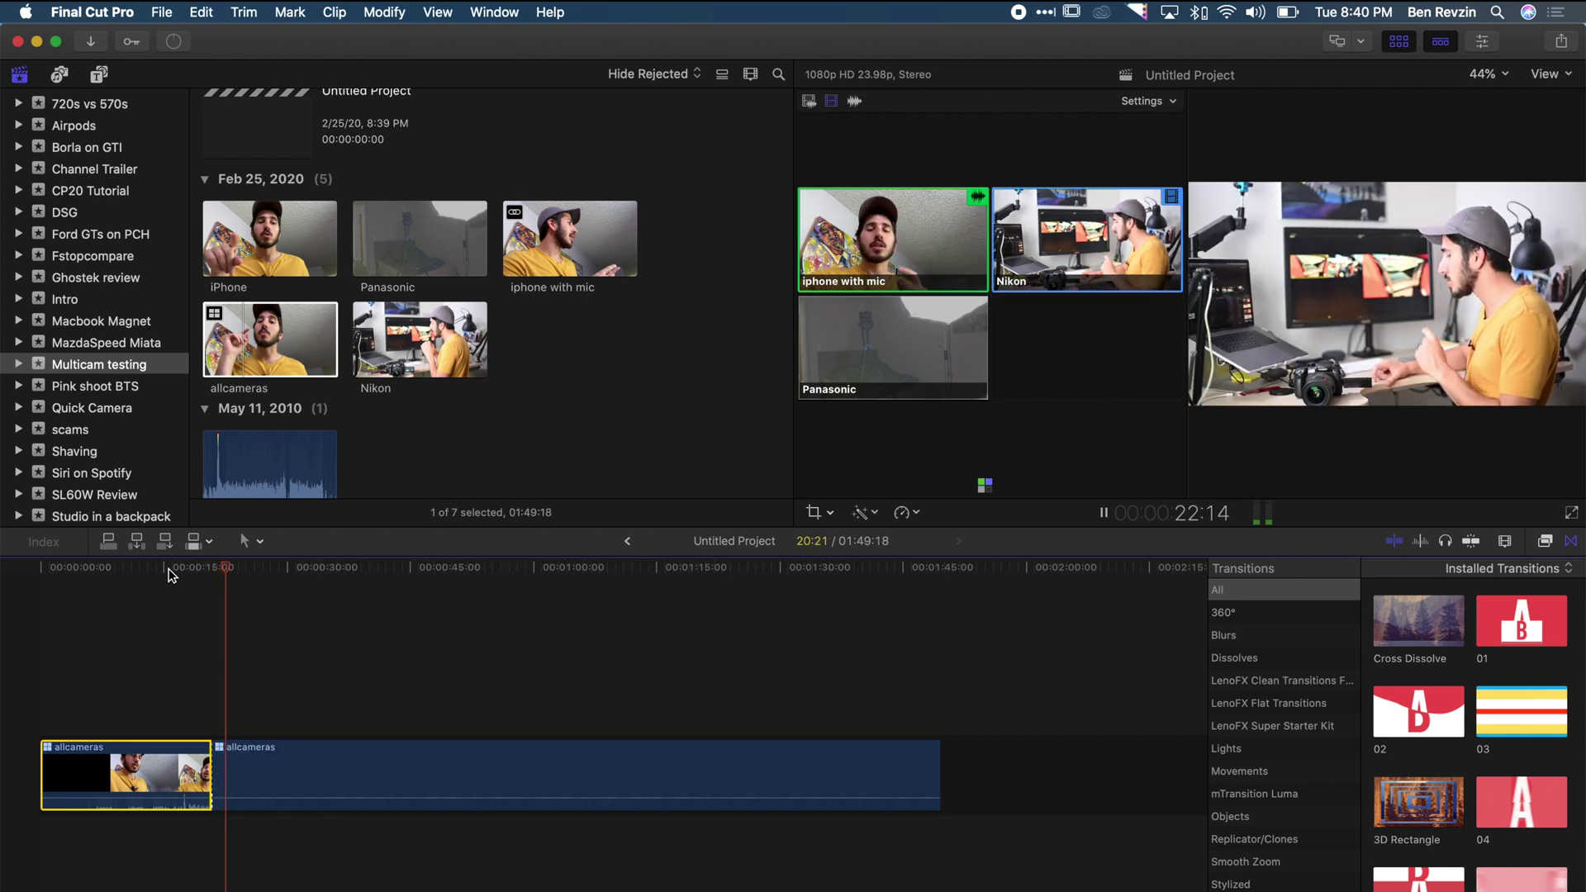
key(3)
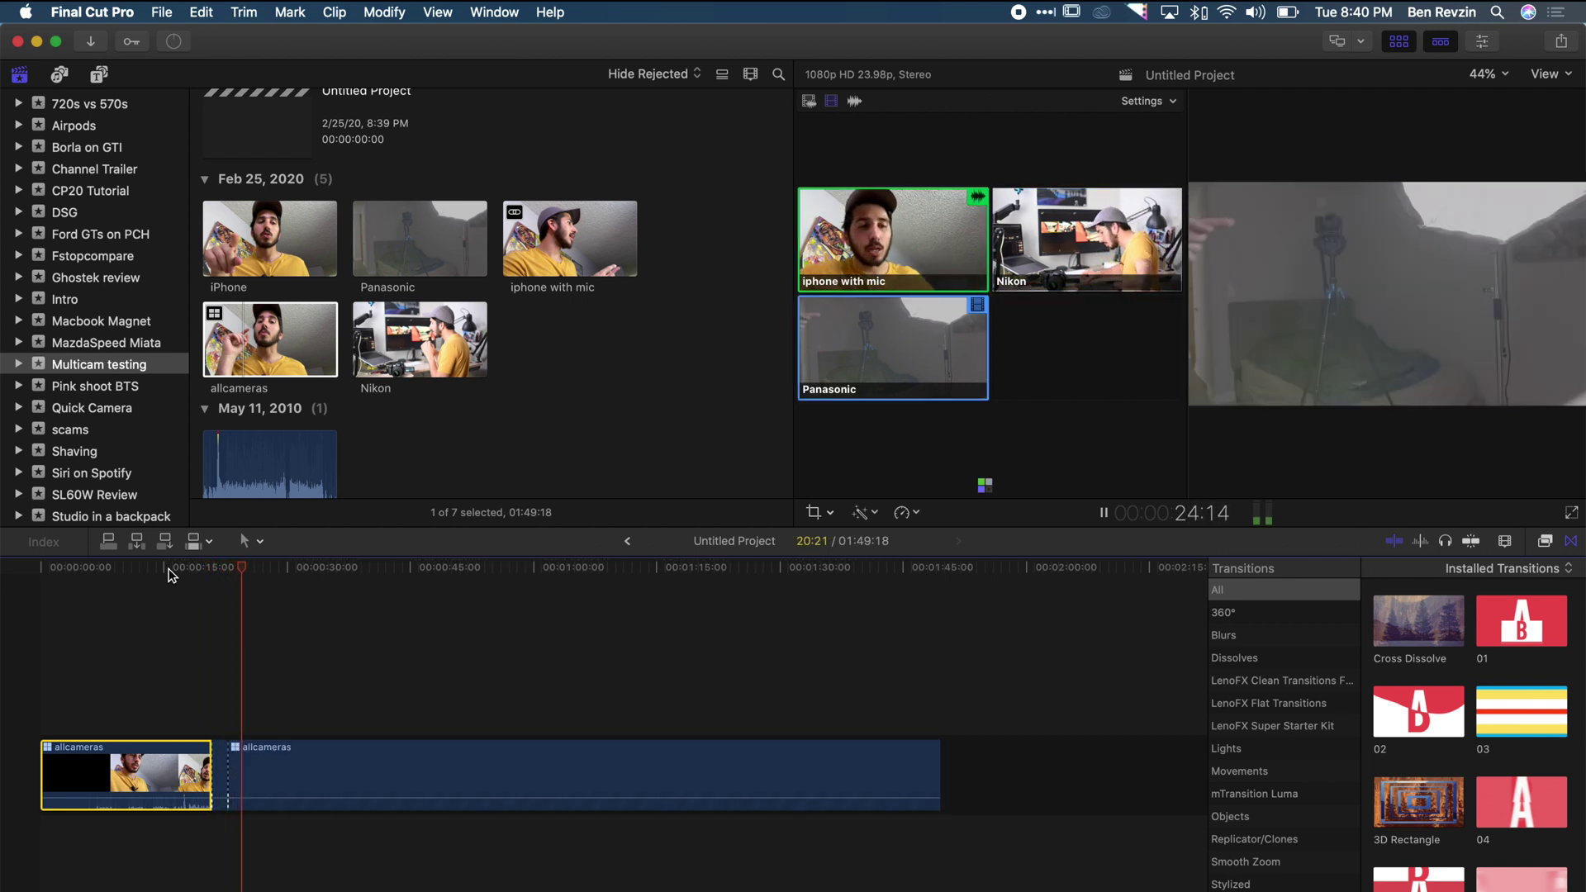
key(1)
key(2)
key(3)
key(2)
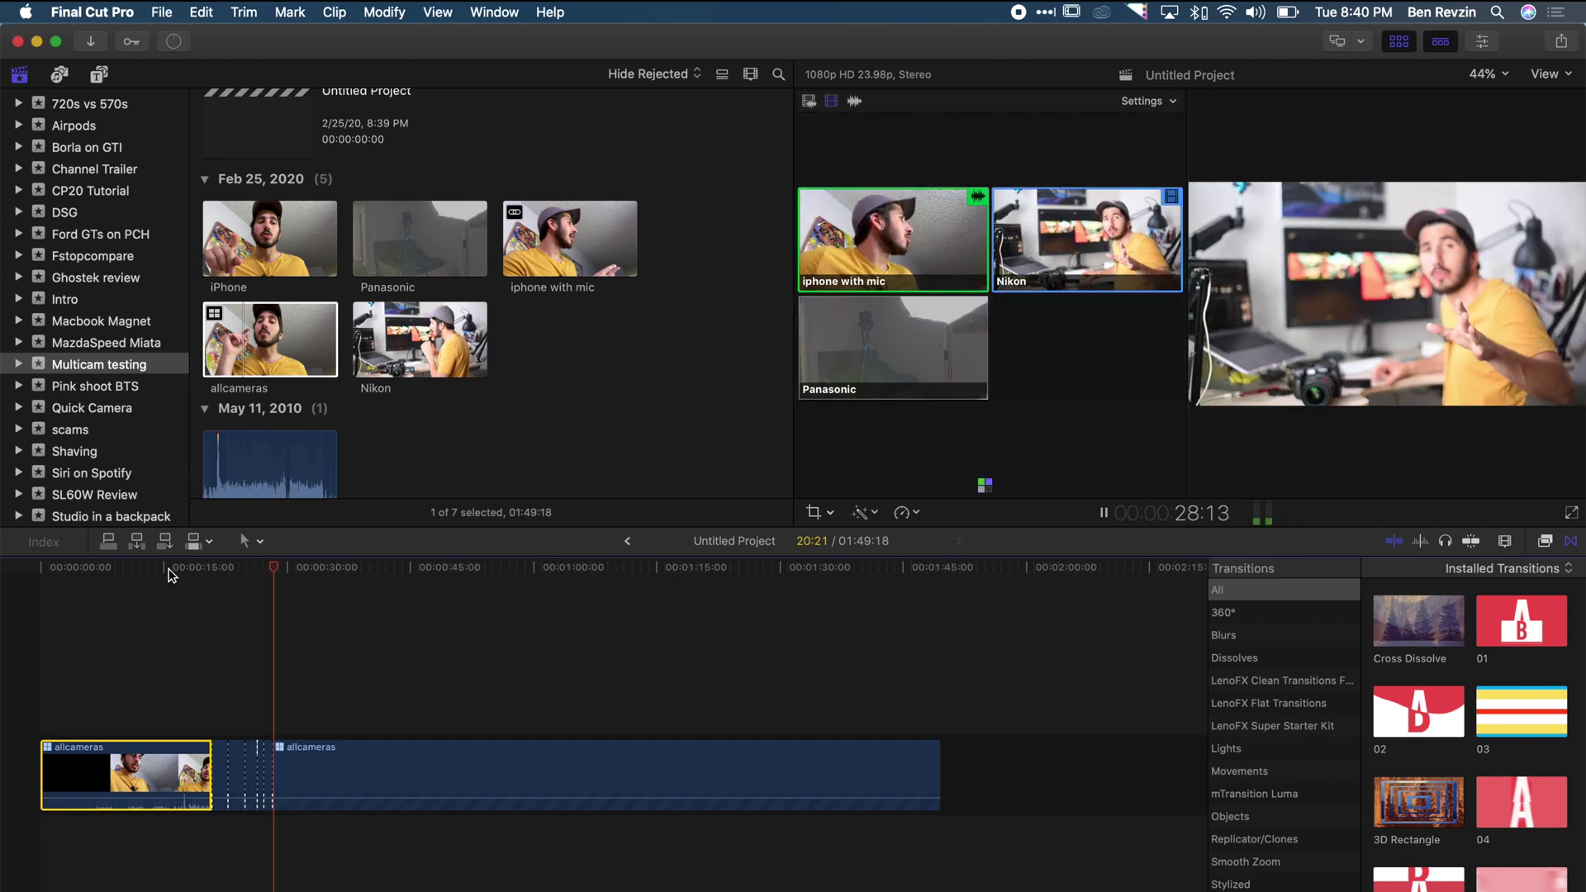
key(1)
key(3)
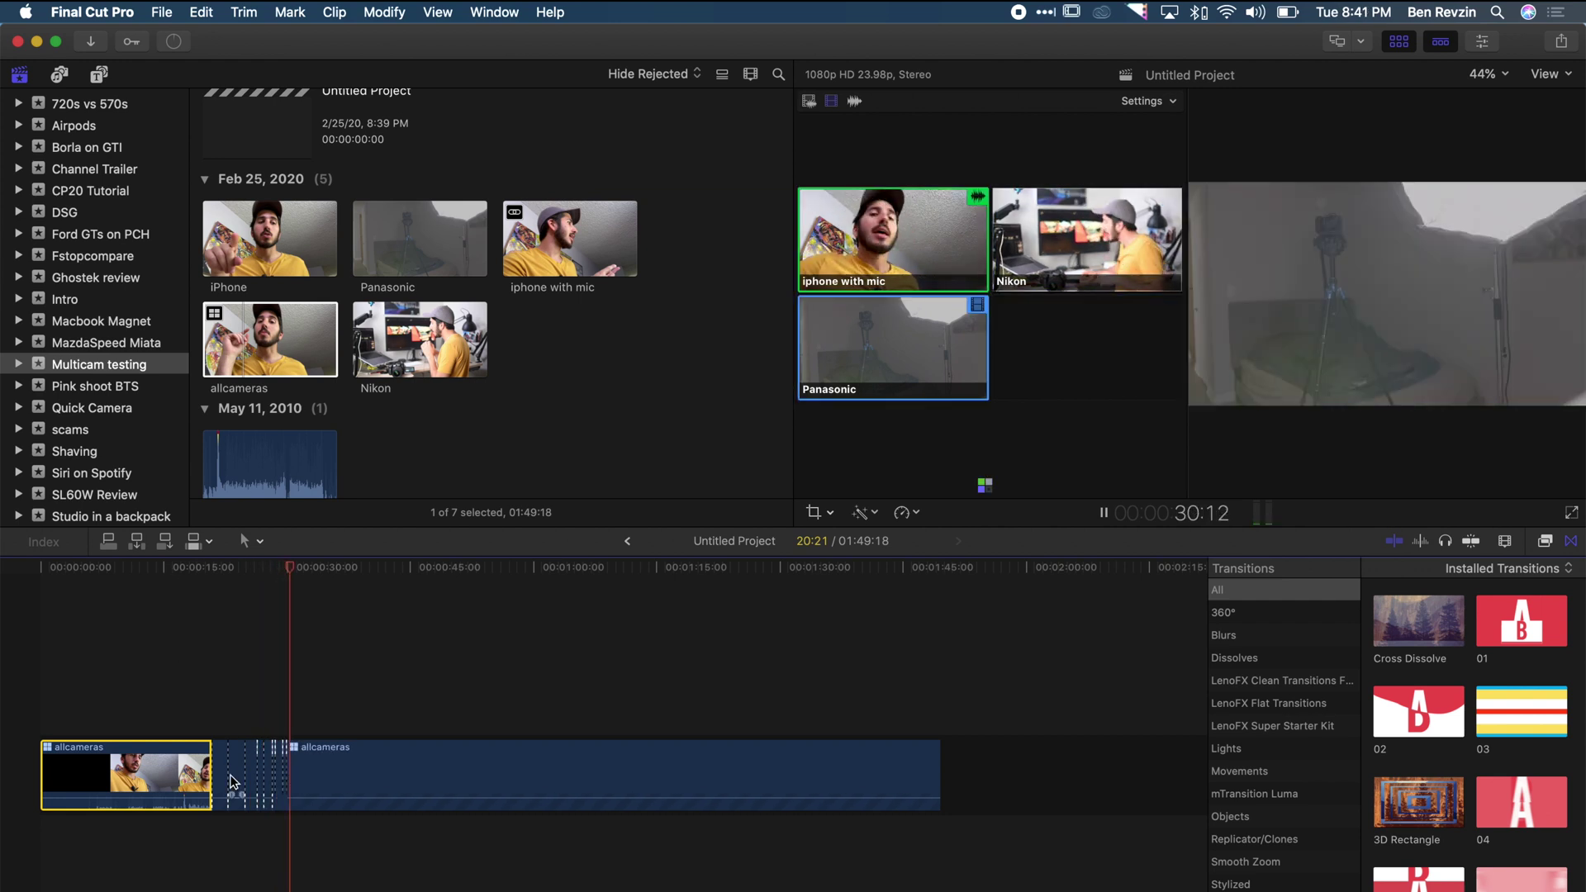
key(2)
key(1)
key(3)
key(2)
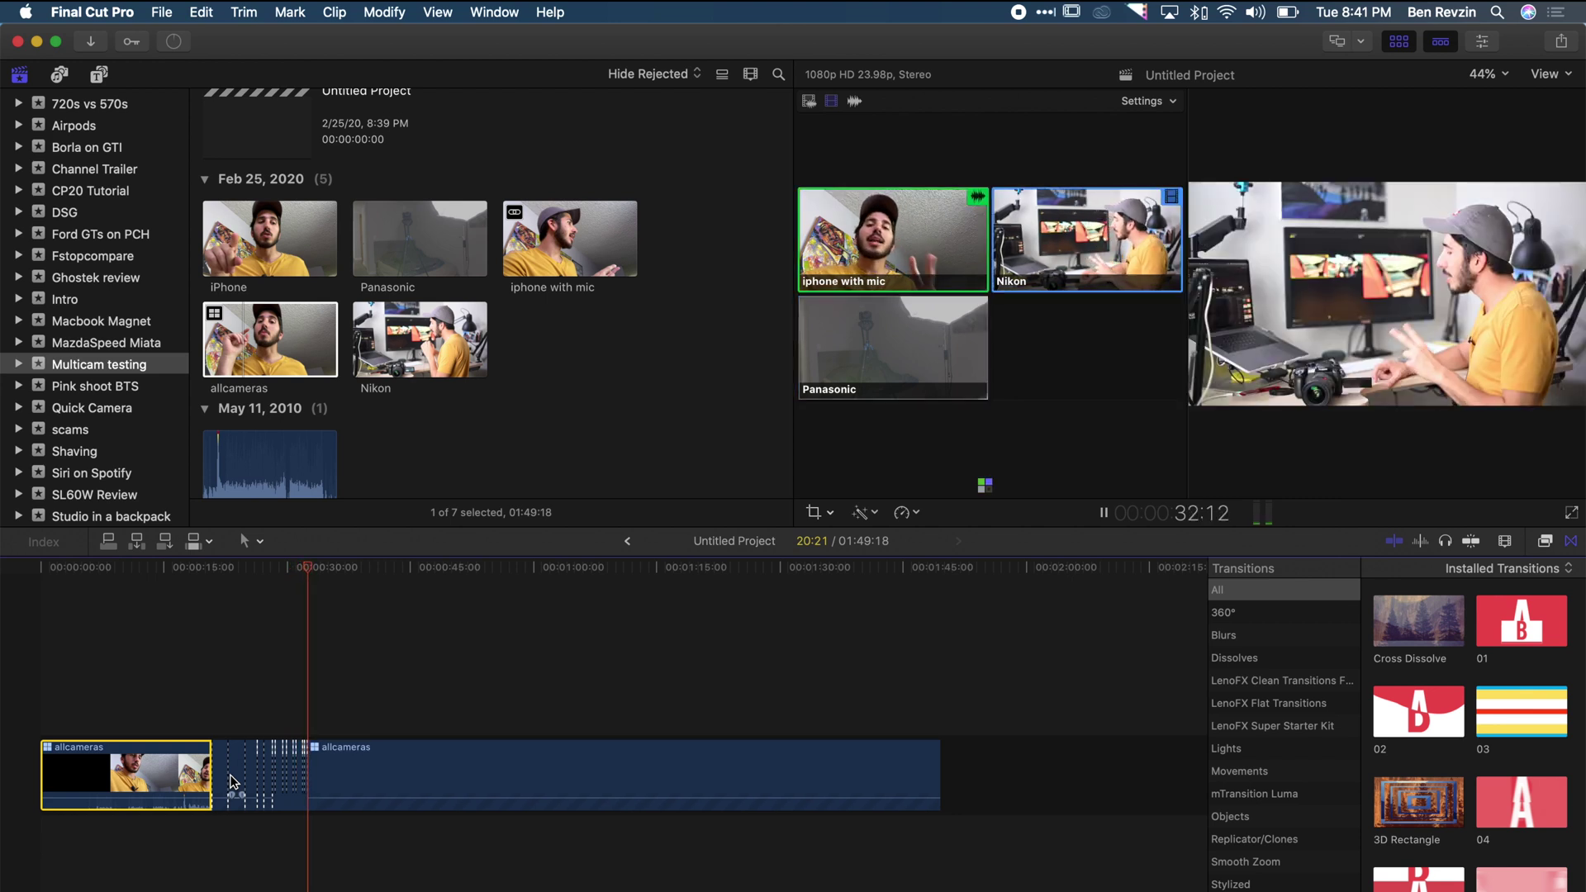
key(1)
key(space)
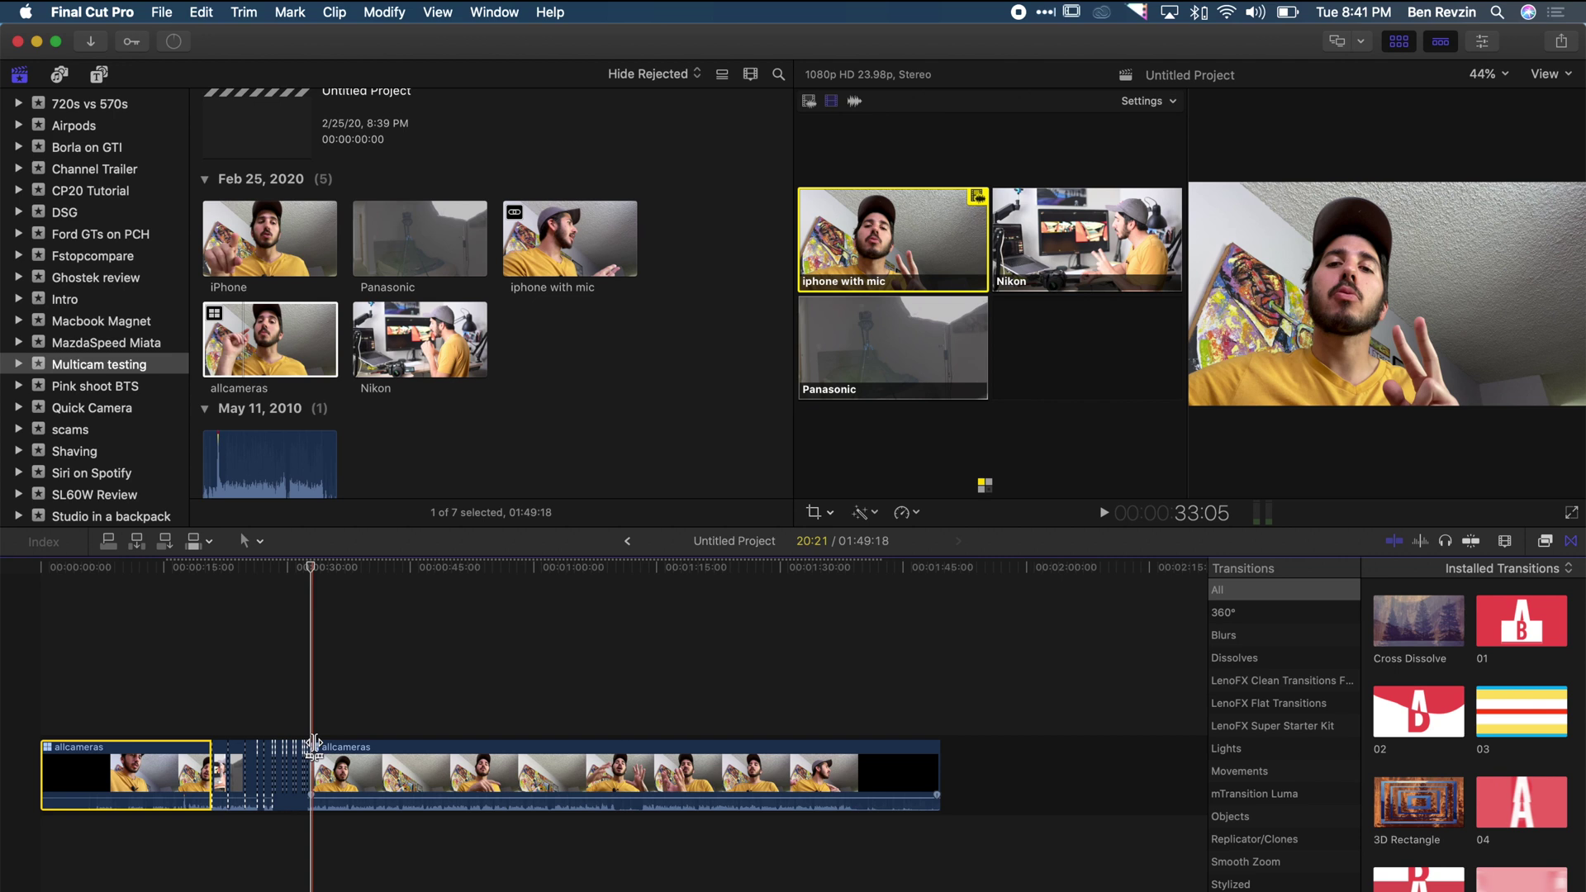
Play from about 44 seconds and cut between Panasonic, Nikon and iphone with mic angles
click(419, 696)
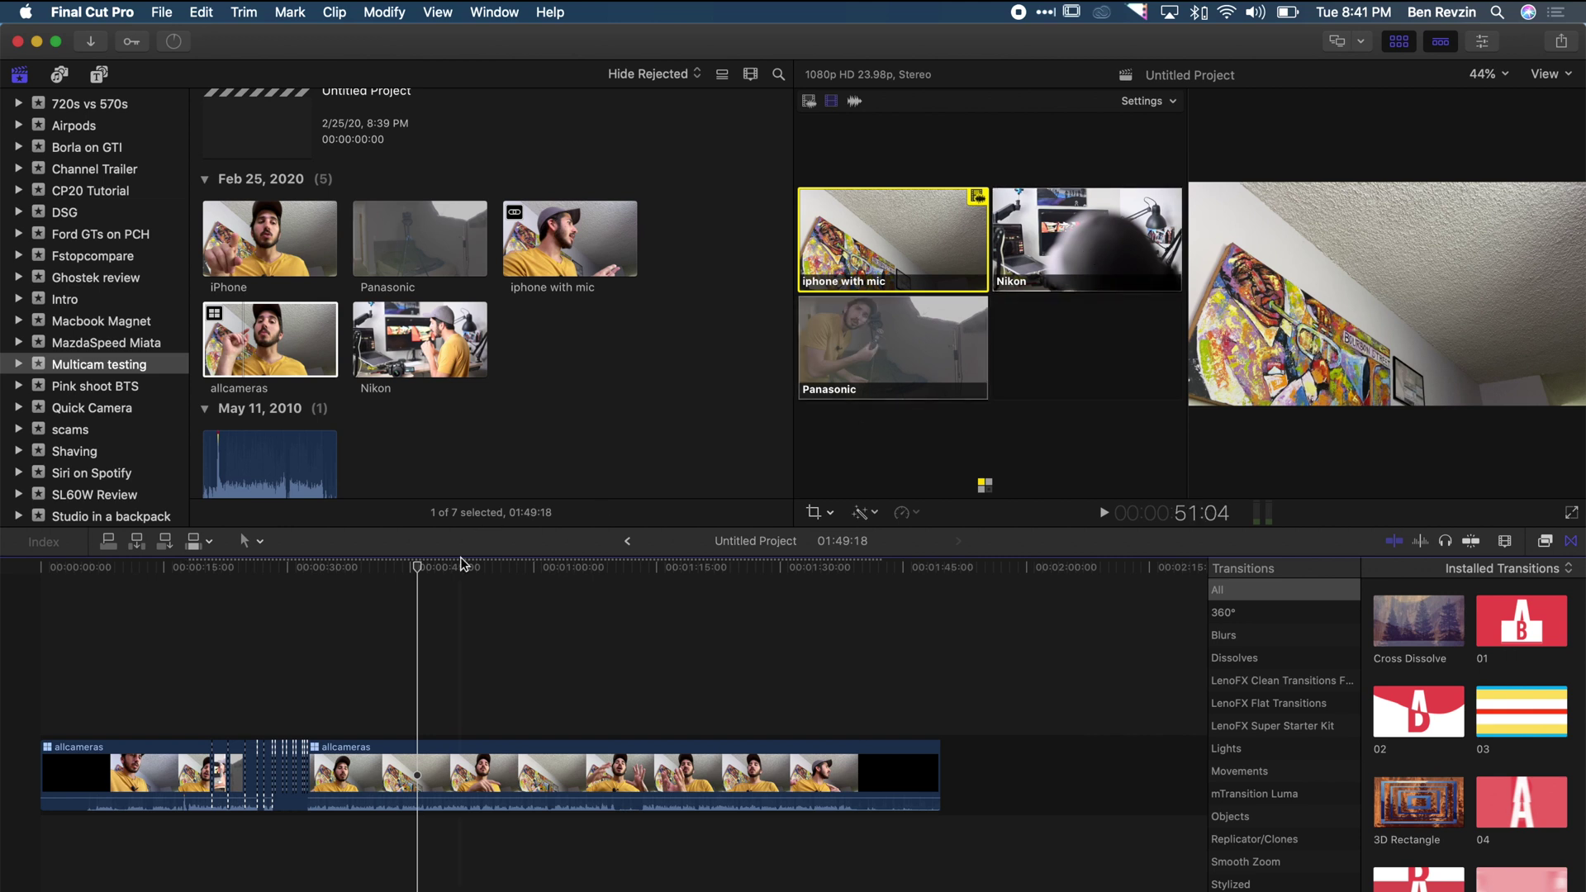
click(403, 590)
key(space)
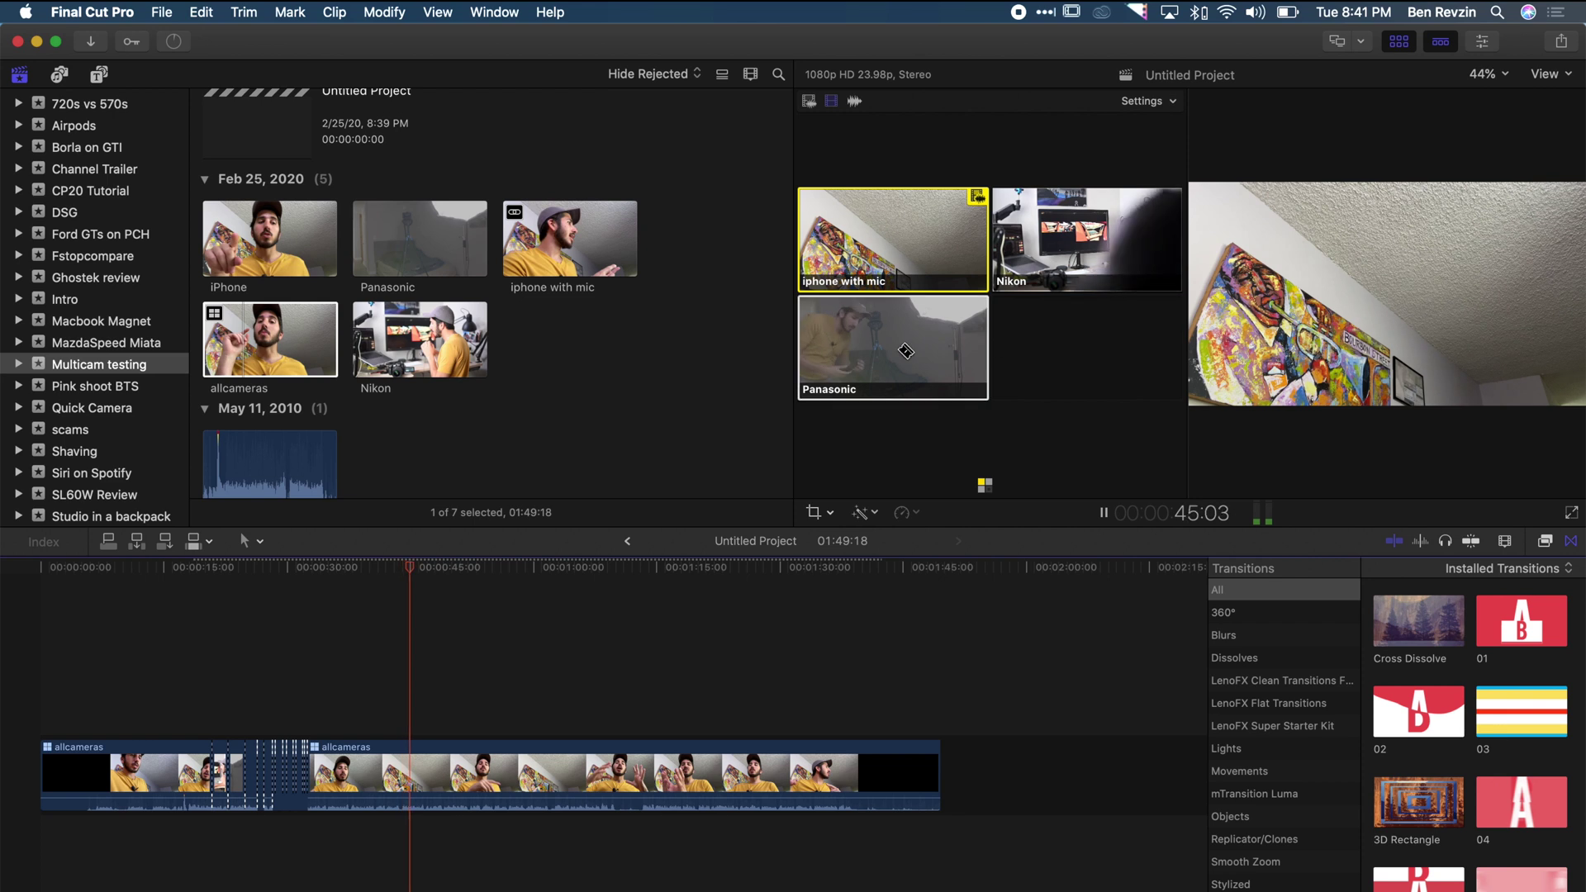
click(907, 352)
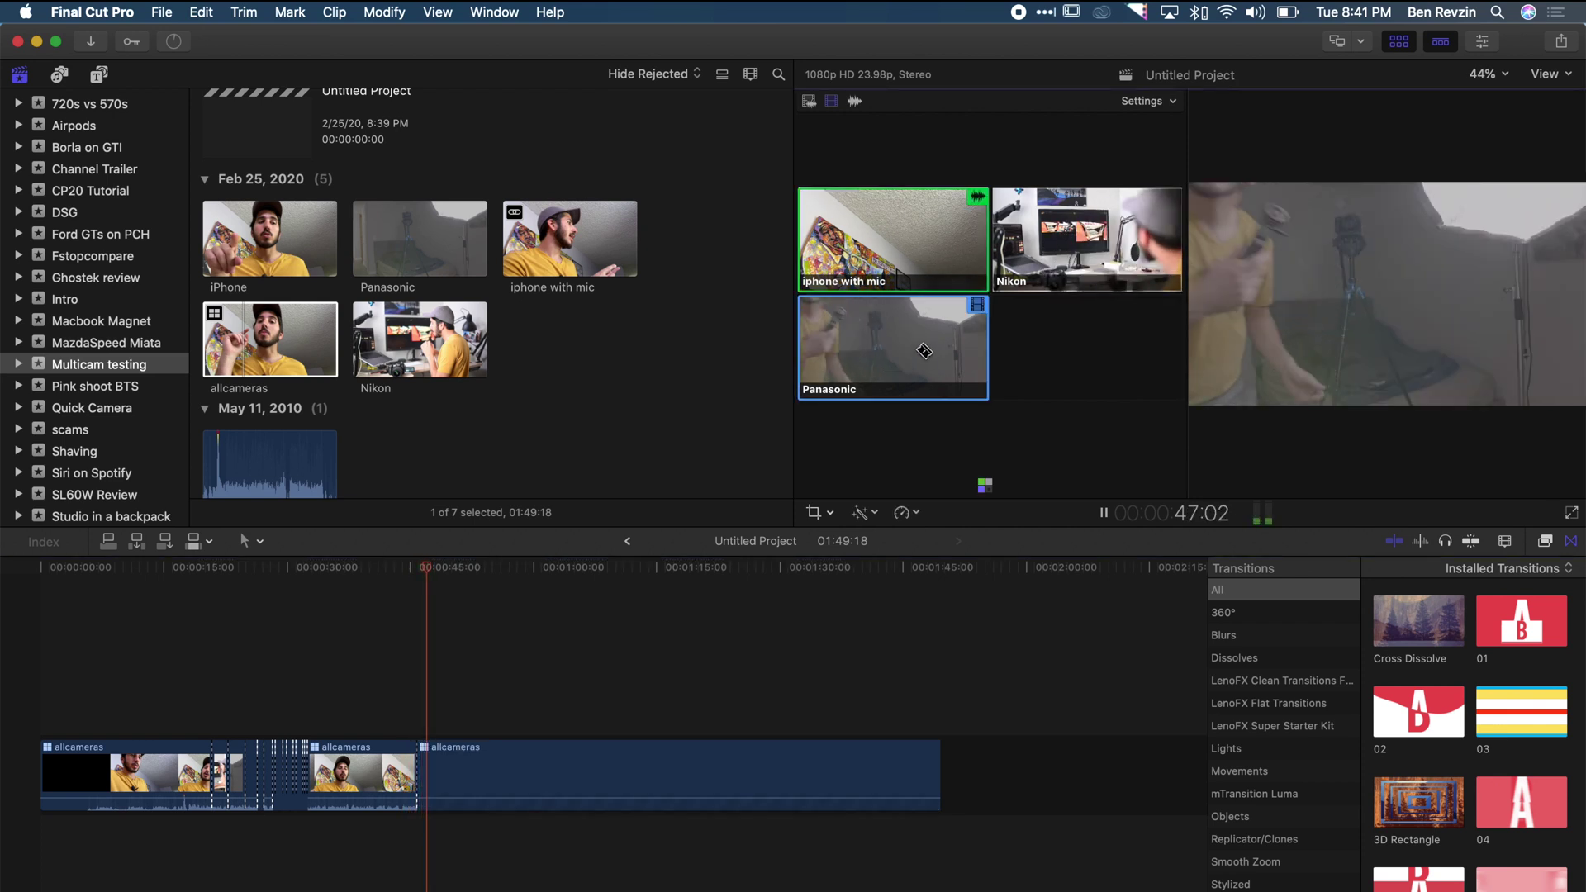
click(1066, 225)
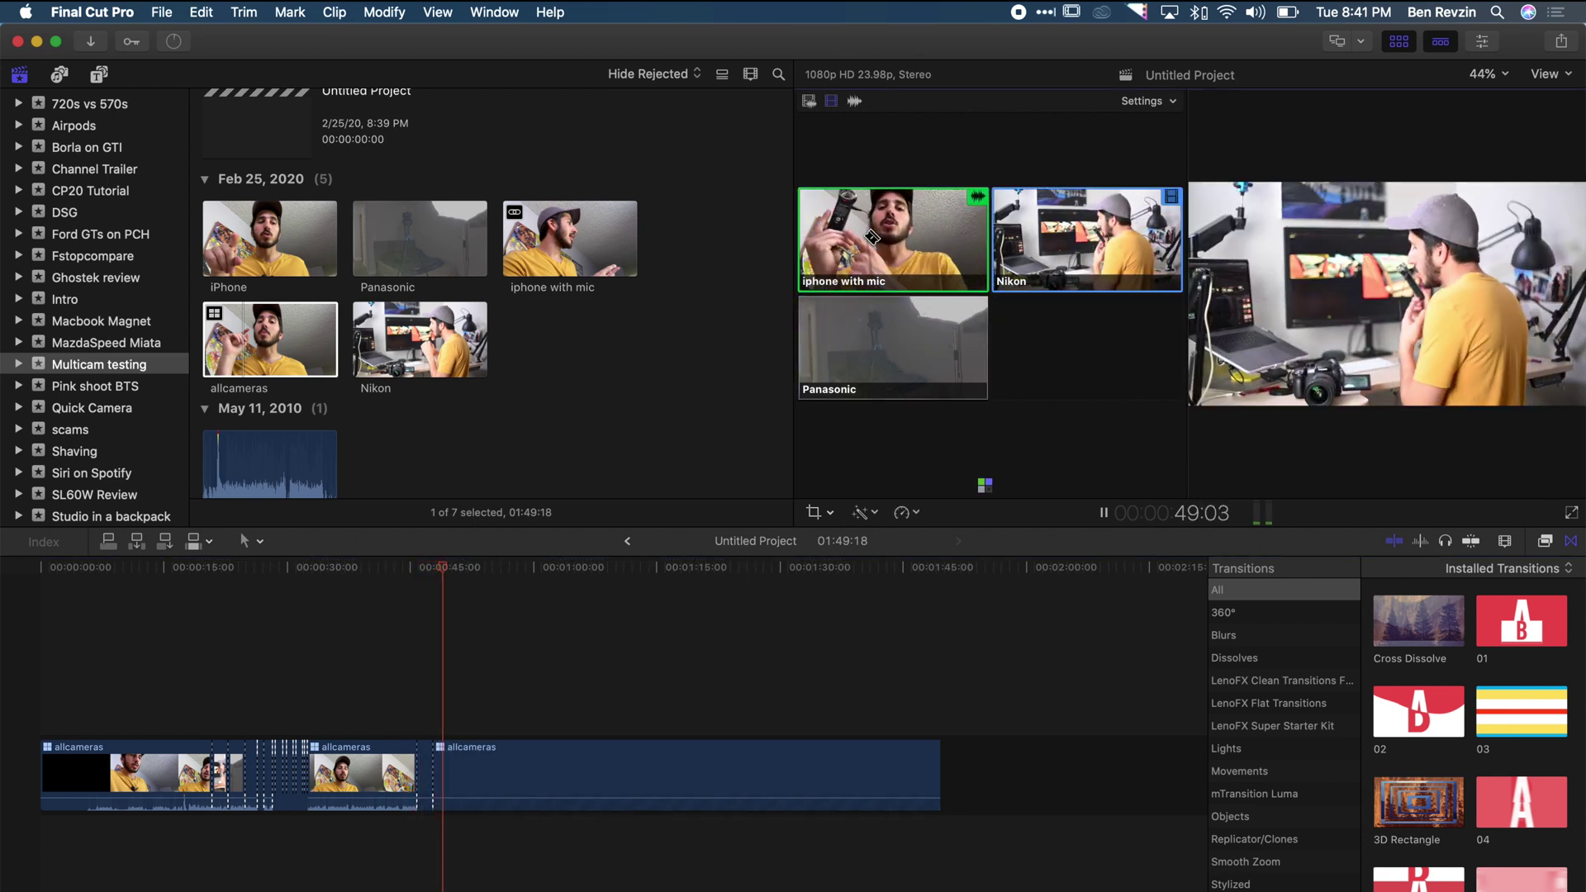
click(872, 237)
key(3)
key(2)
key(1)
key(2)
key(3)
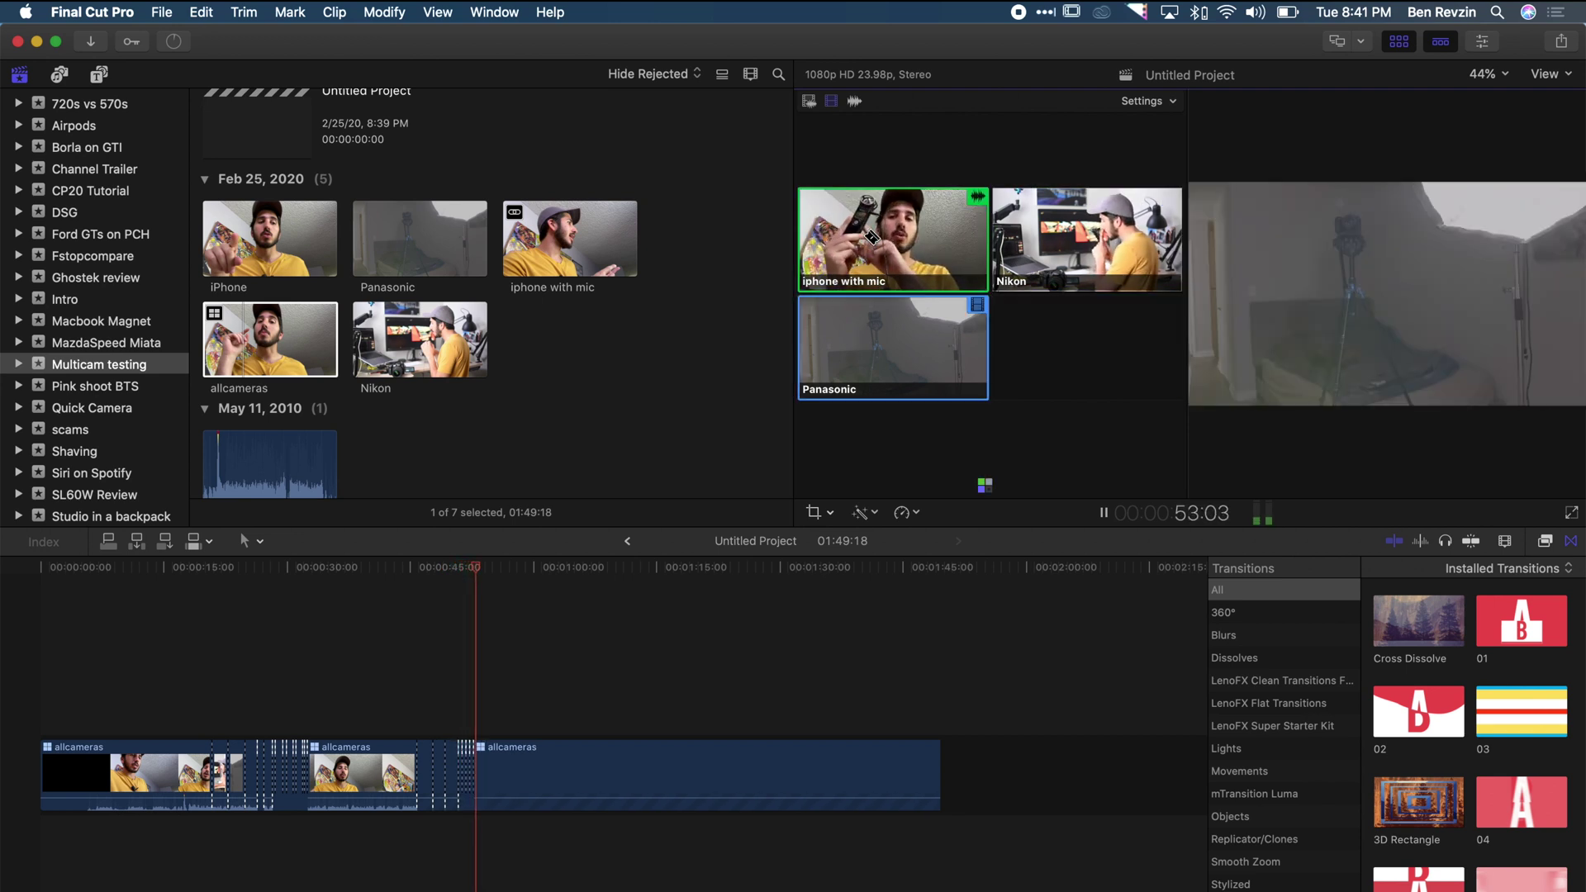